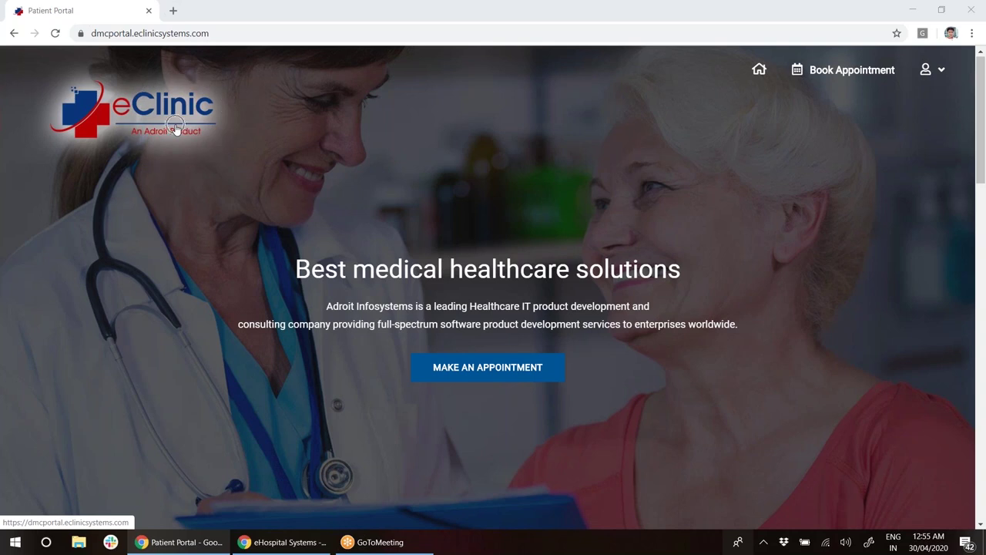
Go through the Patient Login page to open the blank Patient Registration form.
click(949, 75)
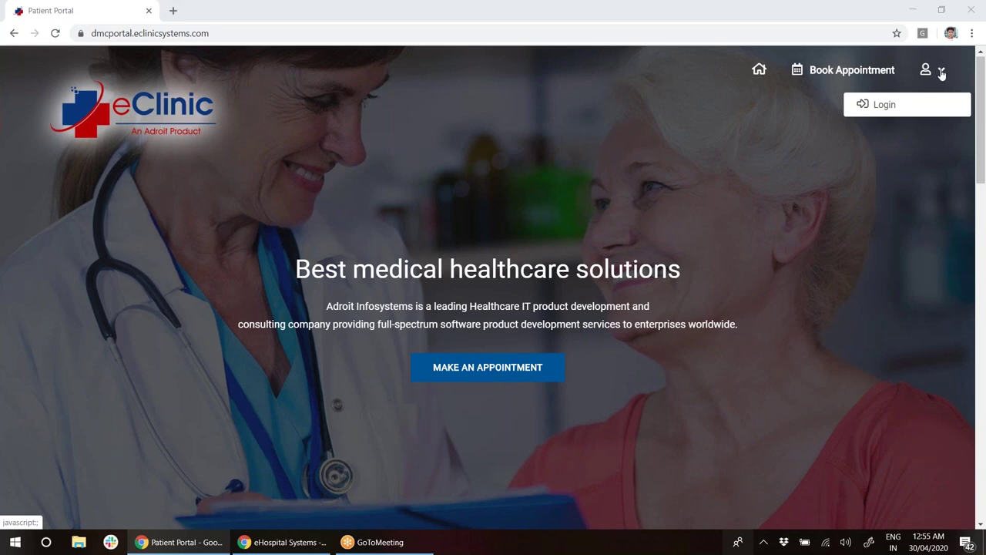
click(886, 107)
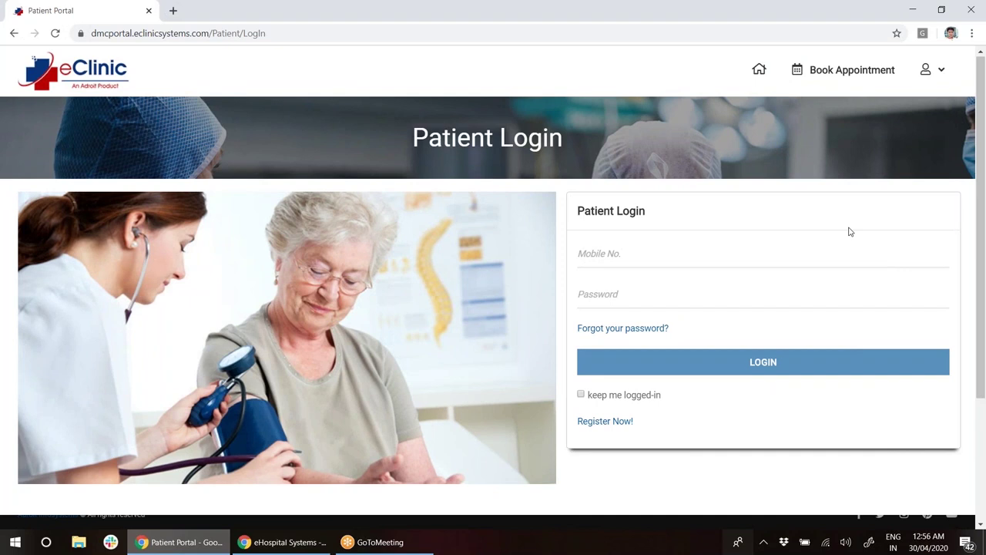
click(621, 421)
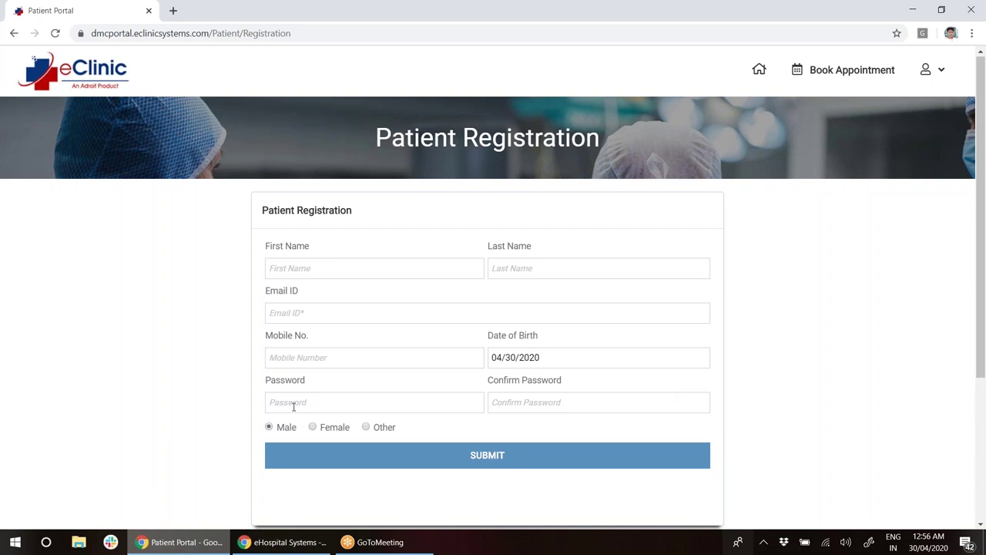
click(943, 71)
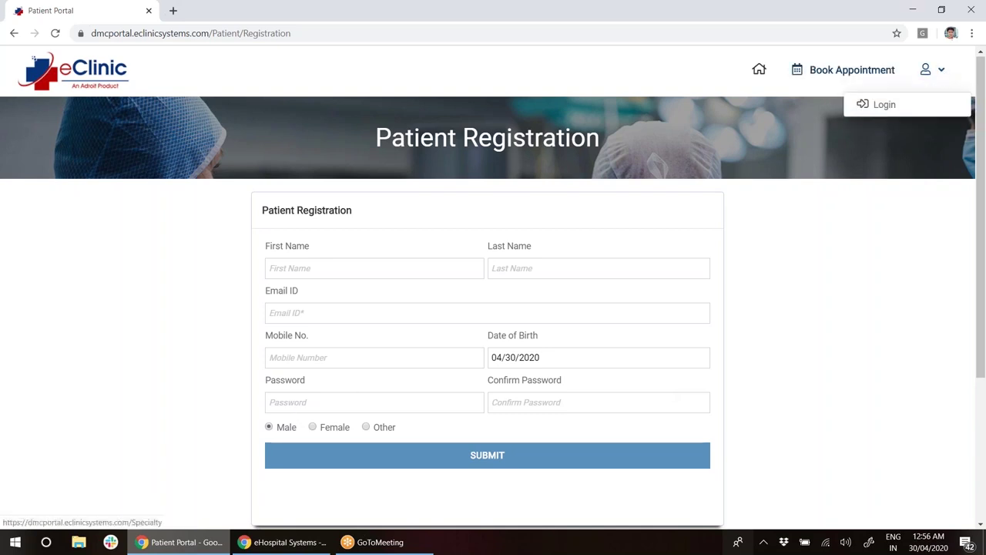
Sign in on Patient Login with the autofilled saved mobile number and the account password.
click(852, 69)
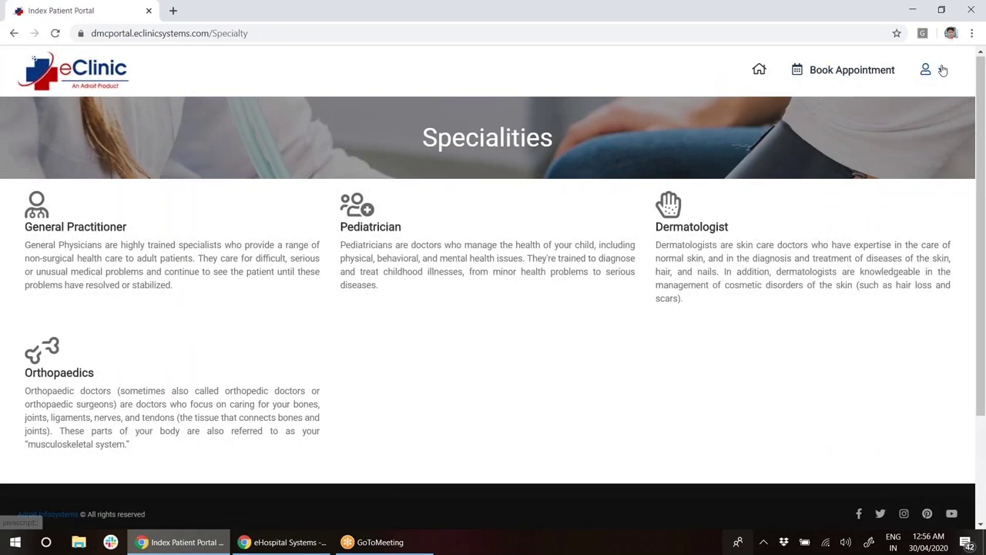
click(943, 71)
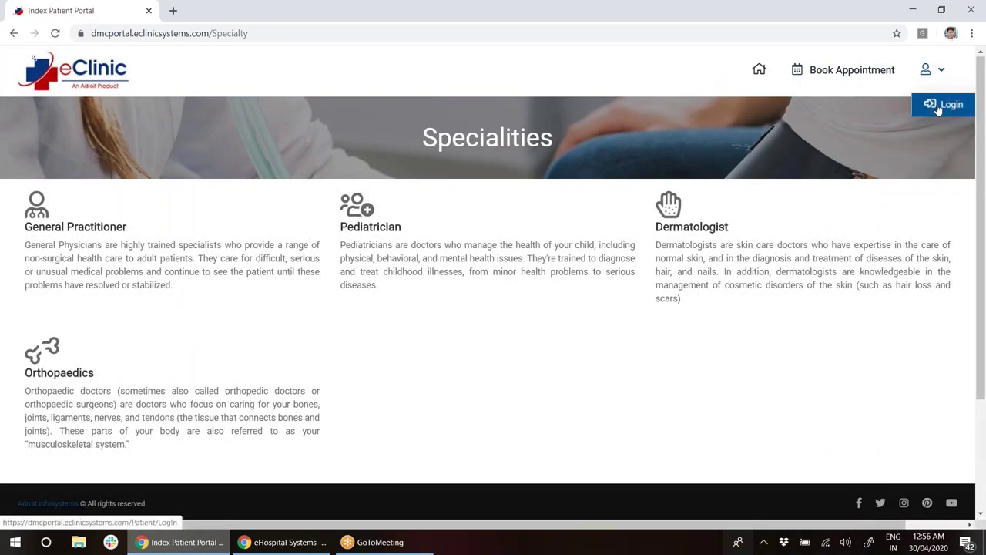
click(934, 103)
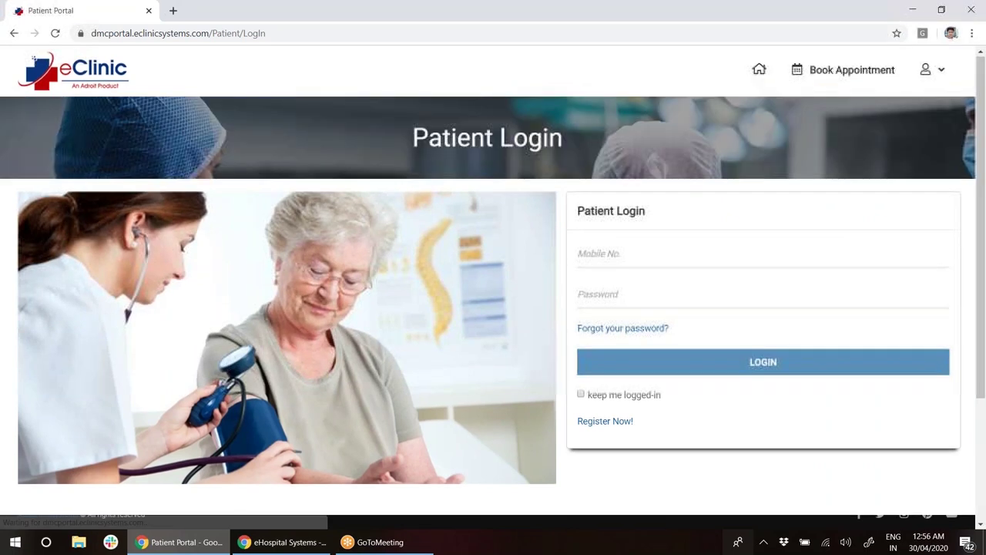
click(628, 248)
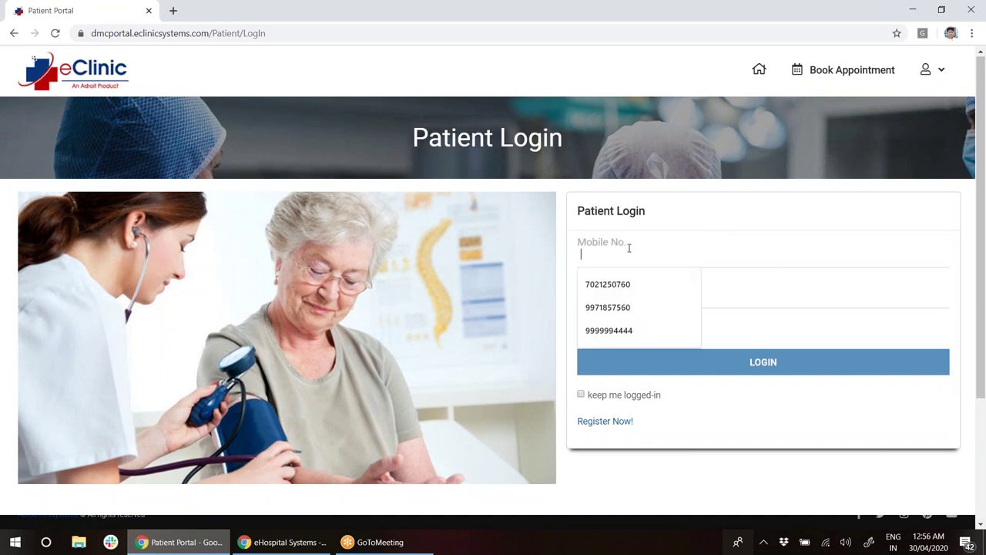
click(605, 330)
click(598, 292)
text(•••••)
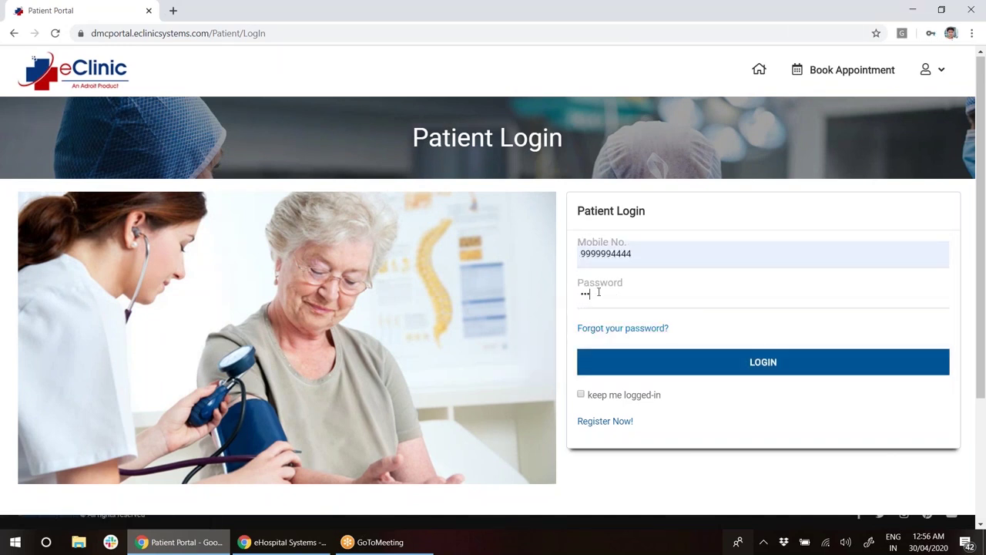
click(777, 363)
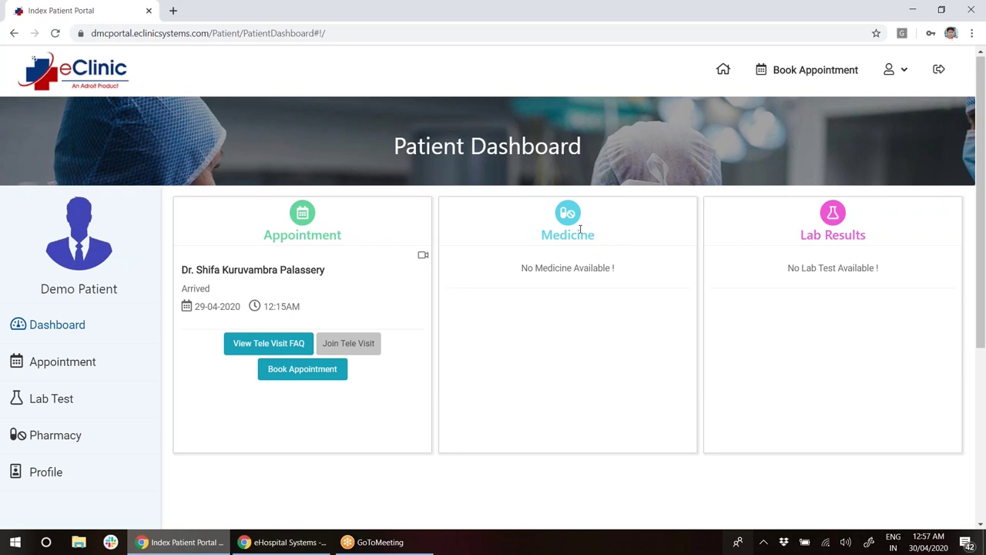
Check the patient's upcoming appointments and Past Visit tab, then go to Book Appointment.
click(828, 234)
click(68, 362)
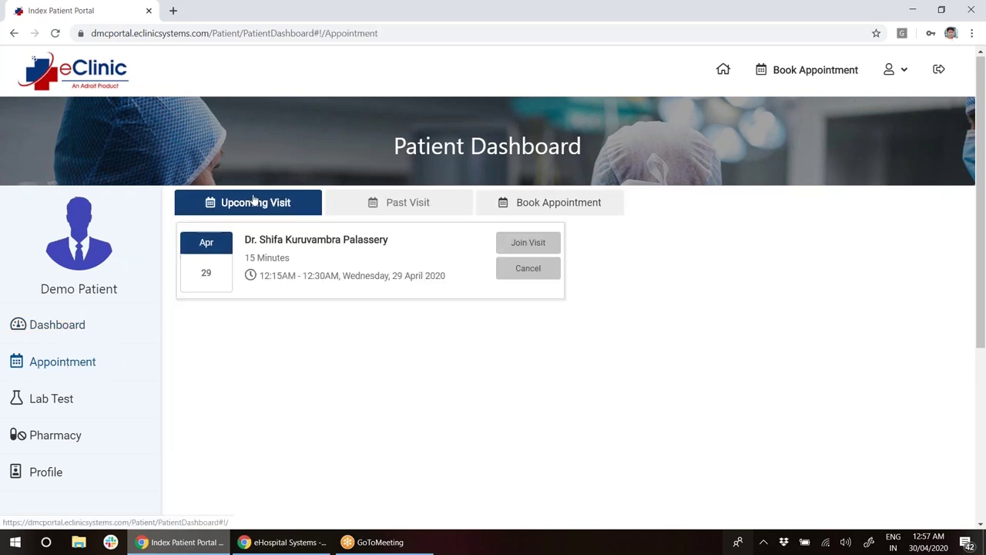
click(422, 204)
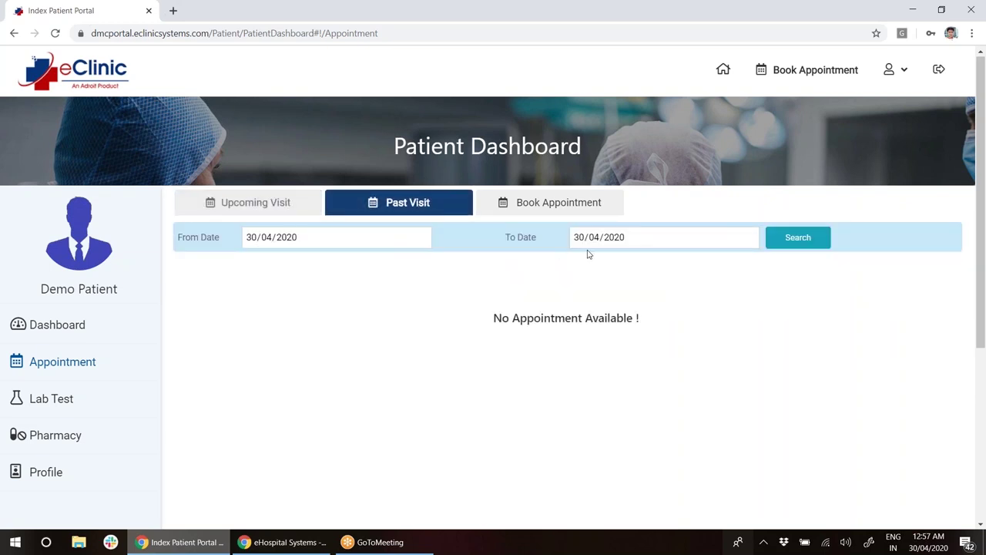
click(532, 207)
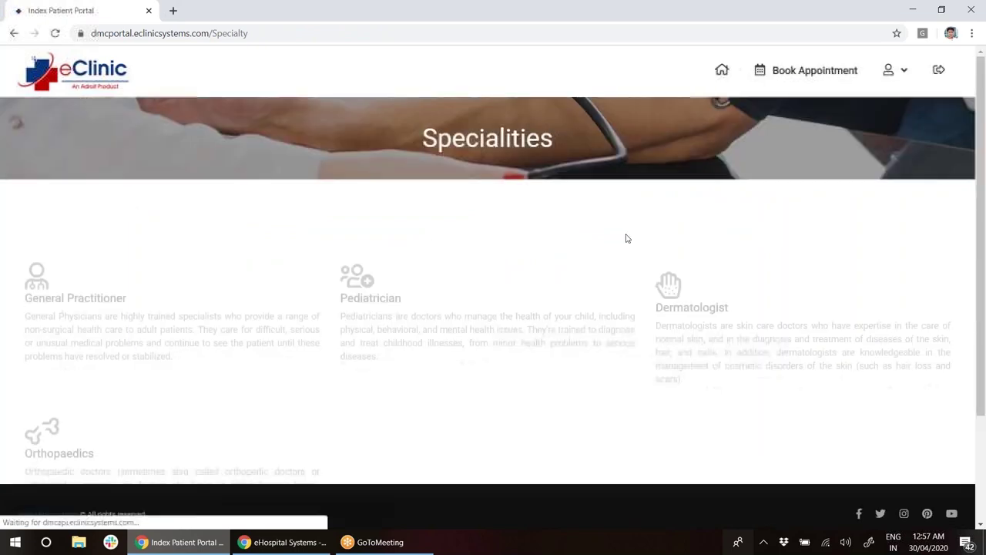
Return to the dashboard and browse the Lab Test, Pharmacy and Profile sections.
click(900, 72)
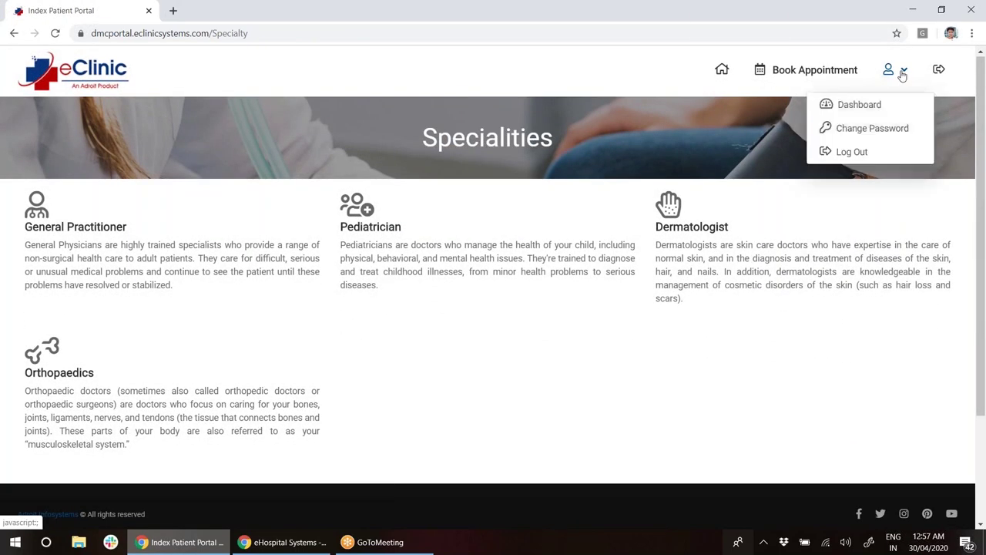
click(864, 107)
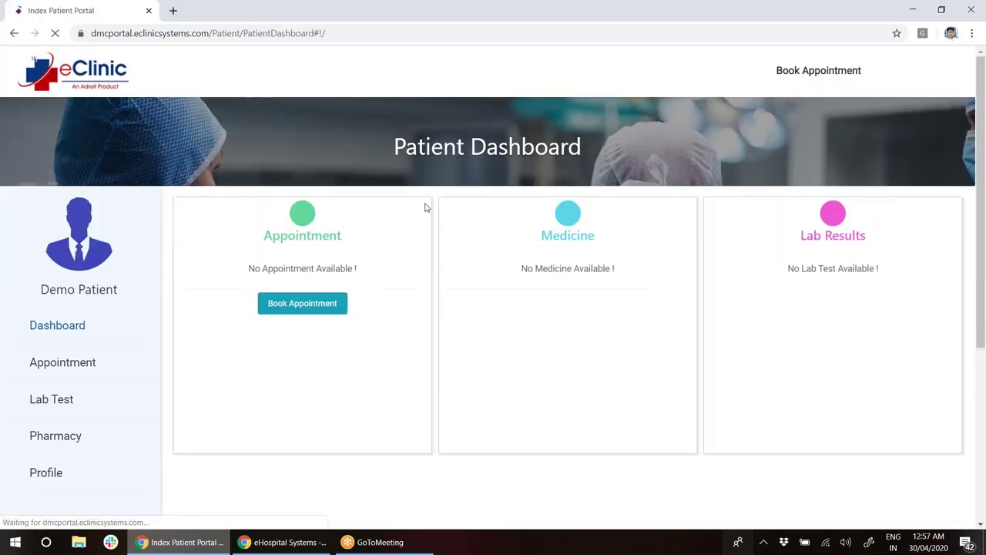
click(45, 403)
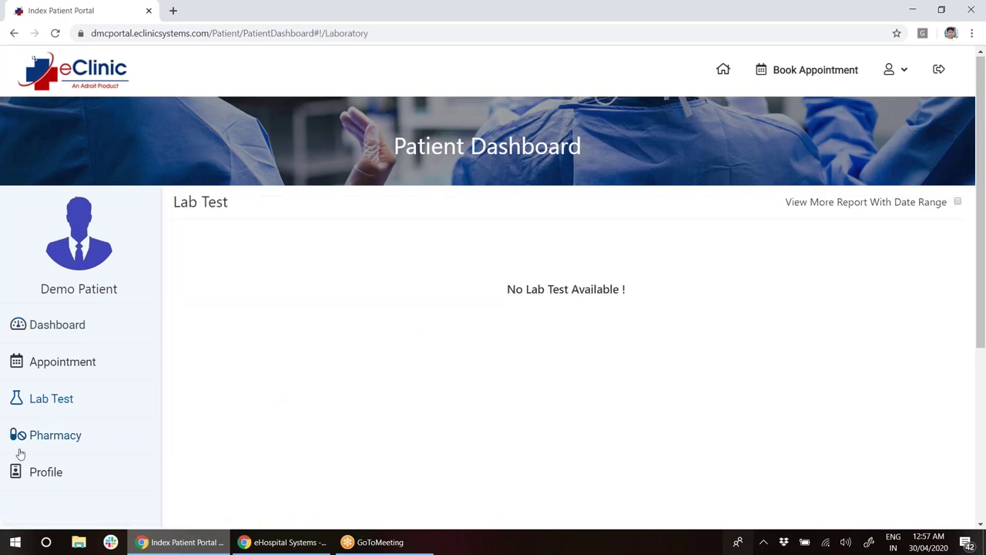
click(42, 437)
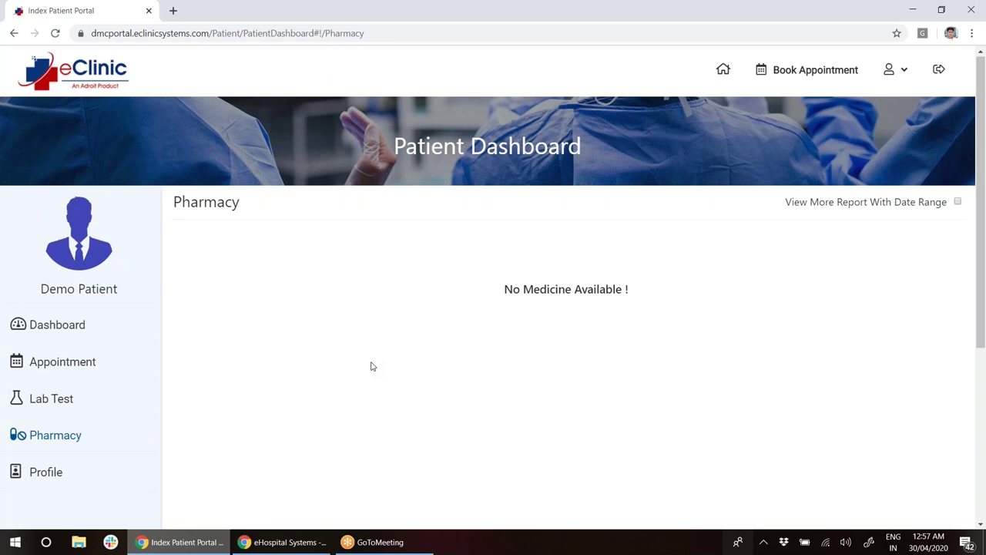
click(53, 477)
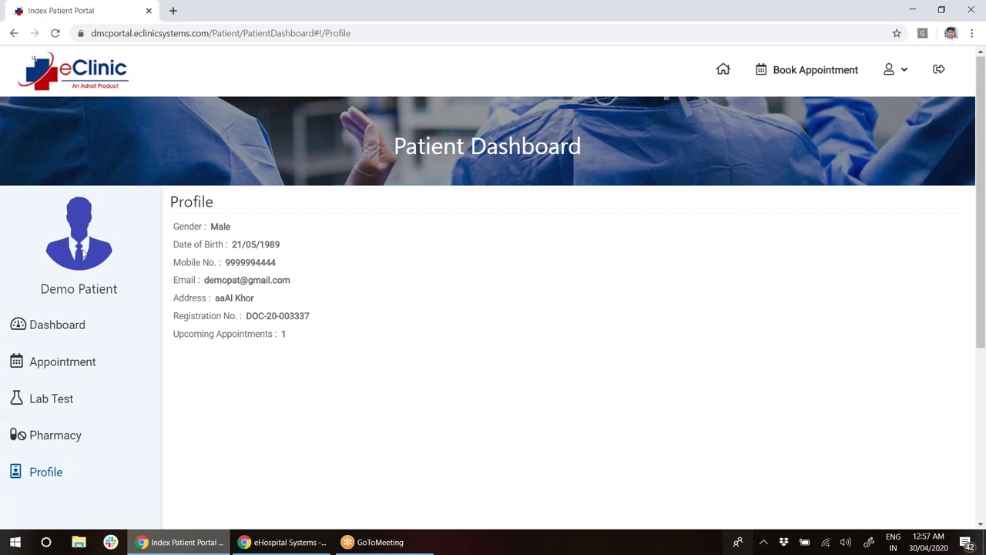
click(799, 82)
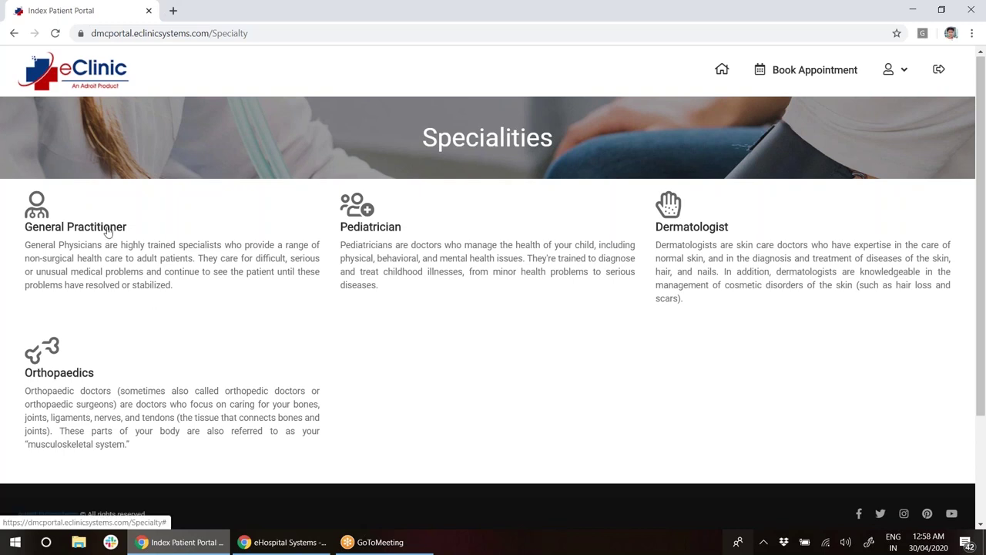
click(107, 231)
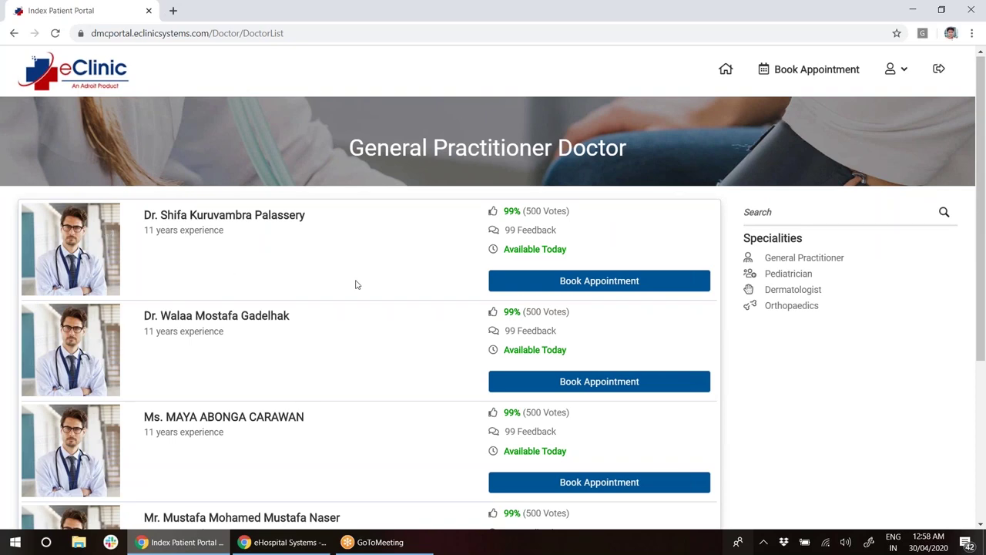
scroll(356, 283, down, 4)
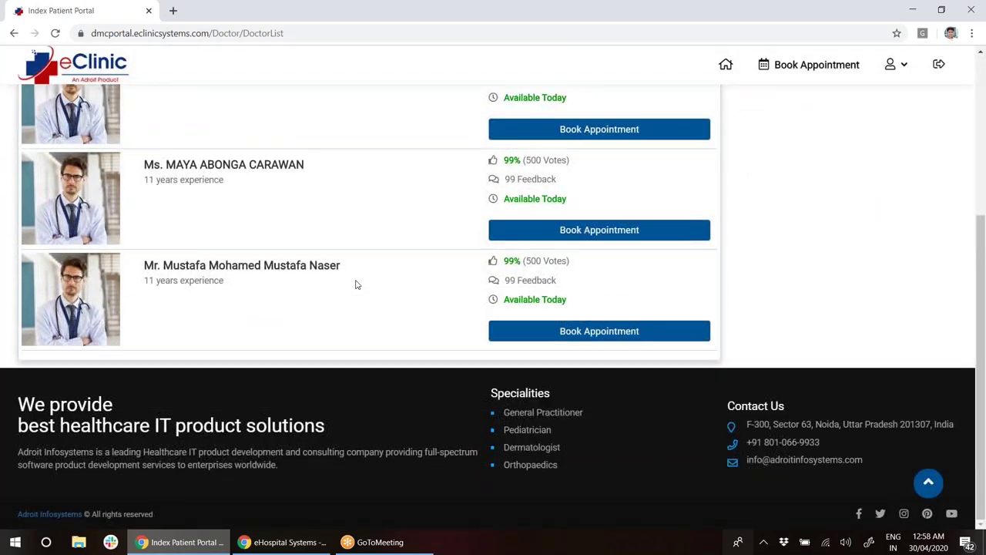
scroll(355, 285, up, 4)
drag(348, 148, 636, 143)
click(488, 177)
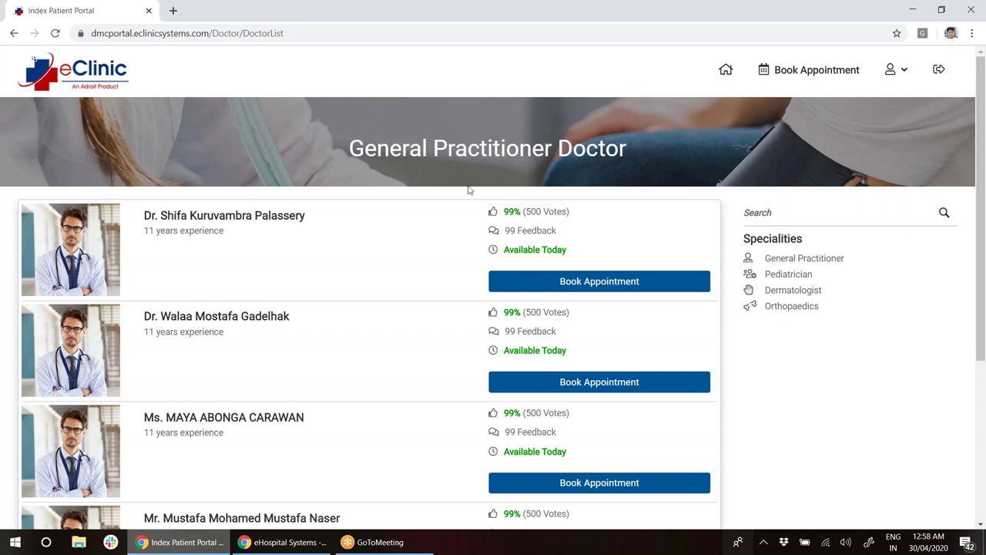
scroll(425, 229, down, 1)
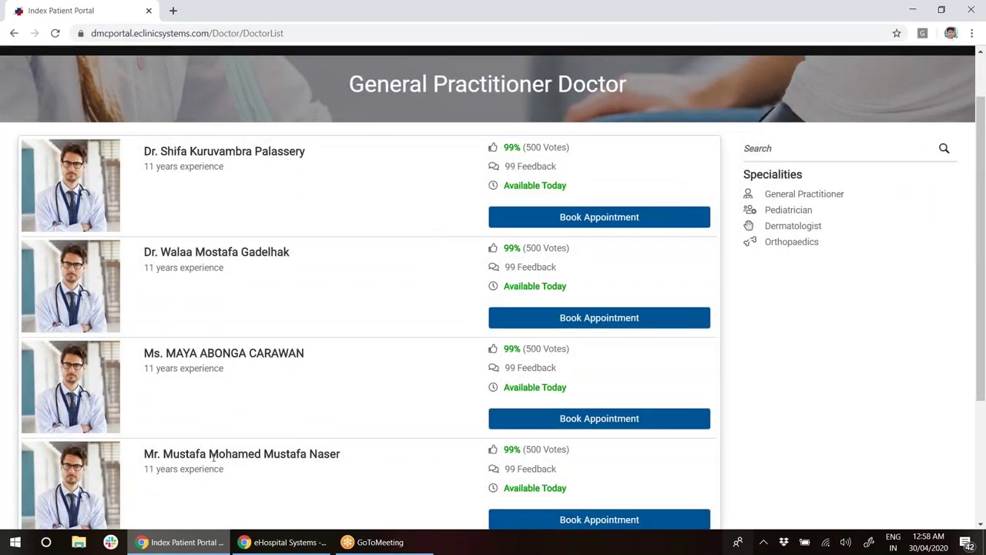
scroll(321, 400, down, 1)
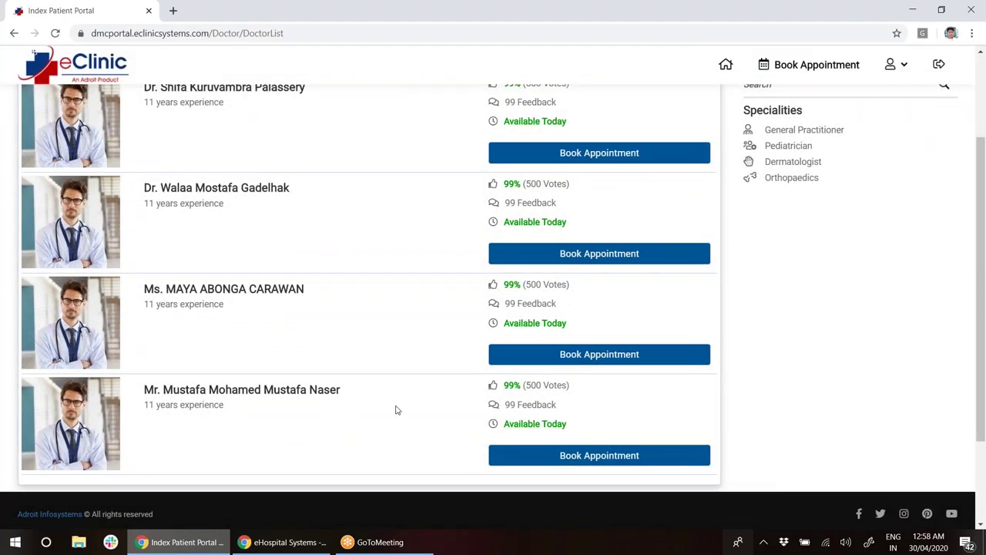
Start booking with the last General Practitioner and review the 04/30/2020 Morning, Afternoon and Evening slots.
click(607, 456)
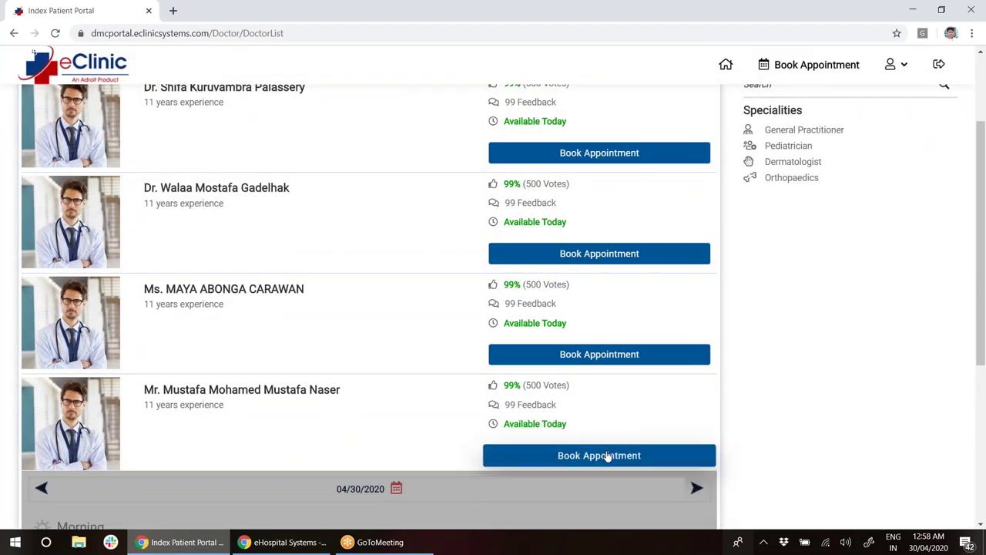
scroll(594, 455, down, 3)
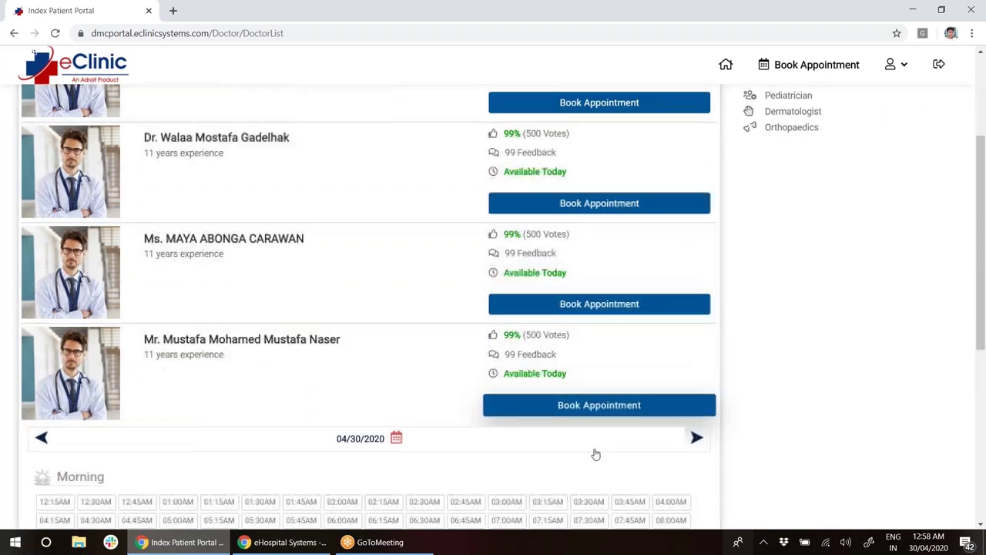
scroll(594, 455, down, 1)
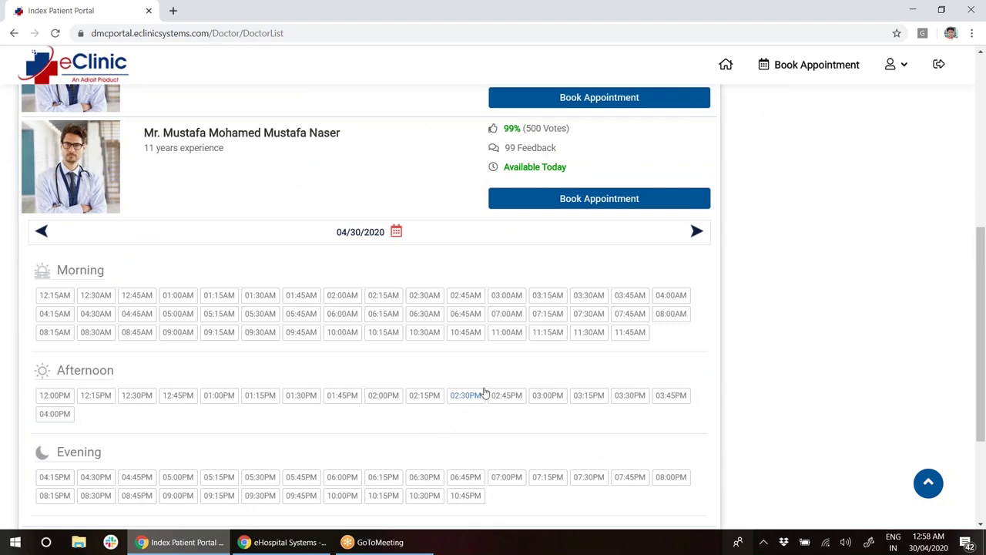
scroll(454, 400, down, 3)
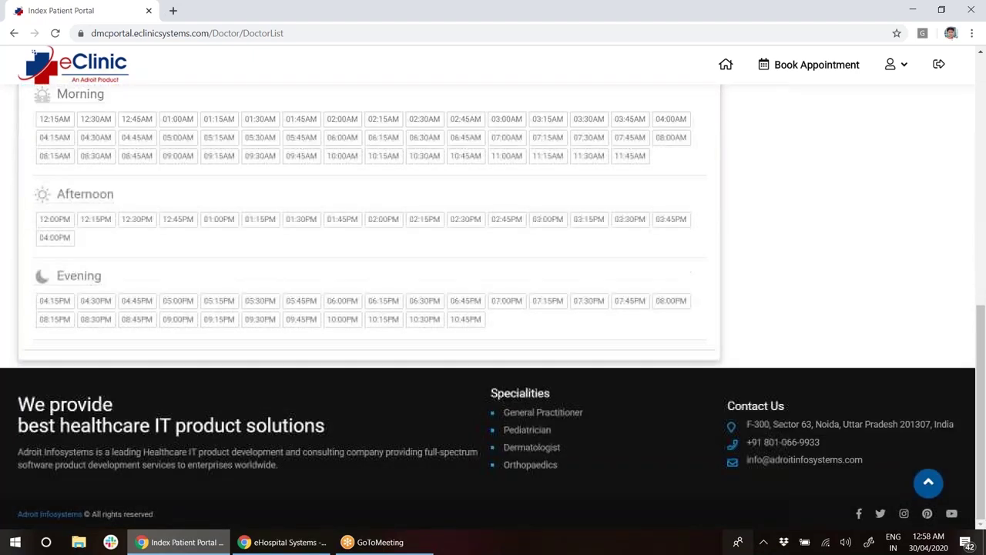
scroll(454, 400, up, 3)
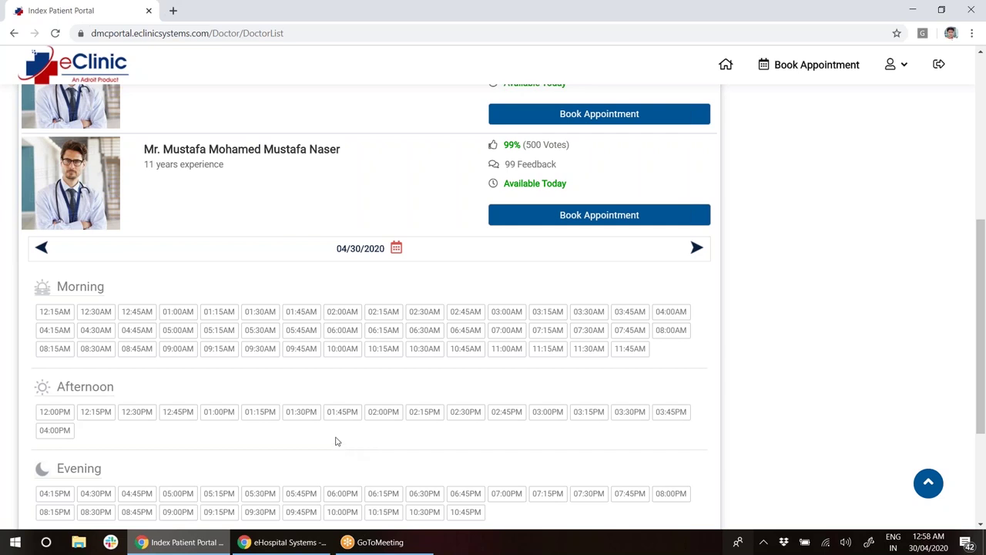
Book the 01:00AM slot on 30 April 2020 as a Video Visit and confirm it.
click(179, 313)
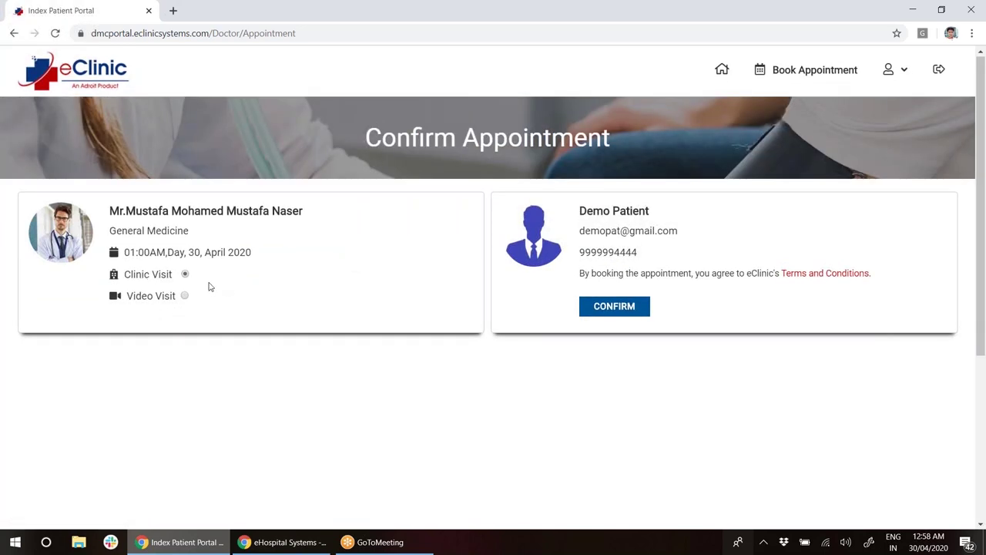
click(186, 275)
click(188, 298)
click(612, 310)
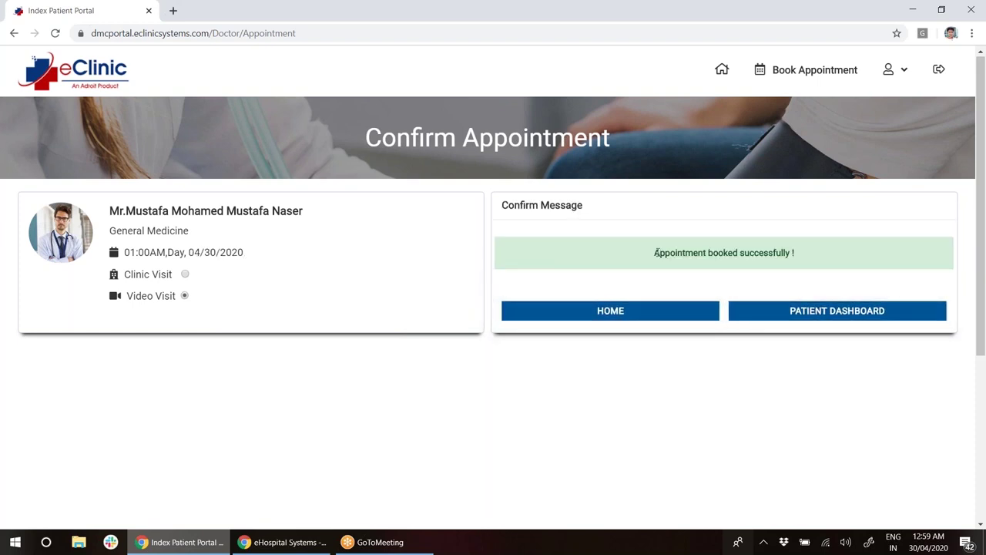
drag(654, 252, 813, 260)
From the dashboard's Appointment list, join the upcoming 30 April visit.
click(811, 308)
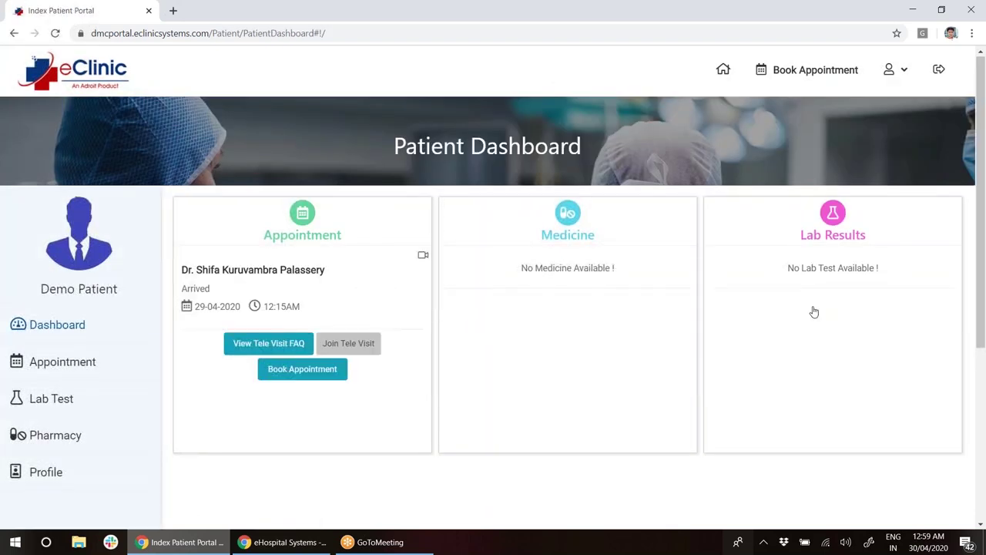
click(53, 369)
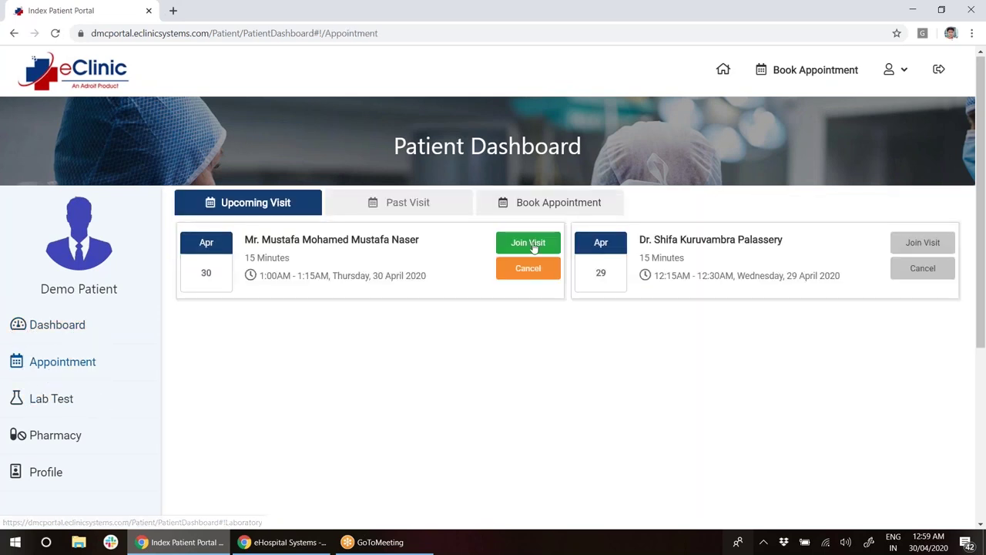
click(534, 245)
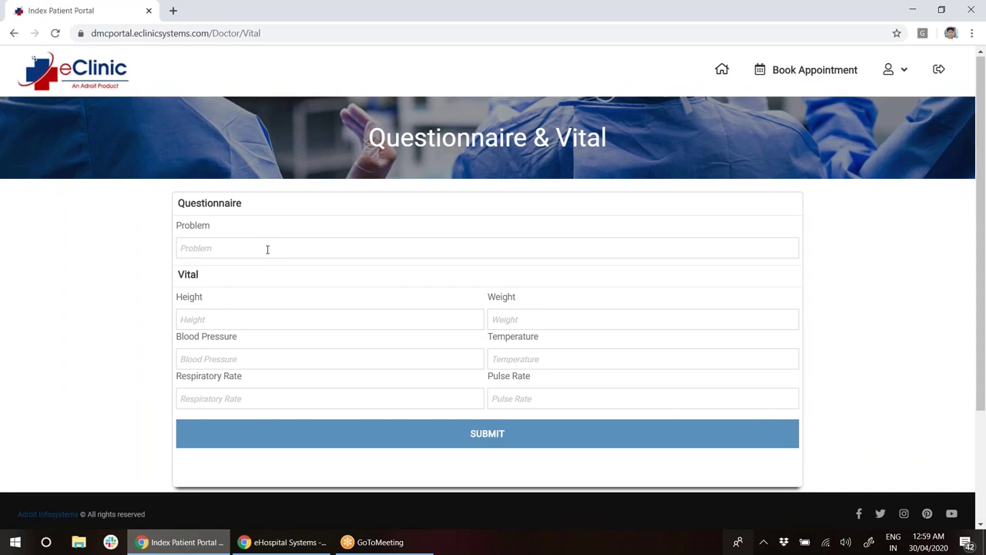
Submit the questionnaire with 'Rashes on skin' as the problem, then switch to eHospital Systems.
click(264, 247)
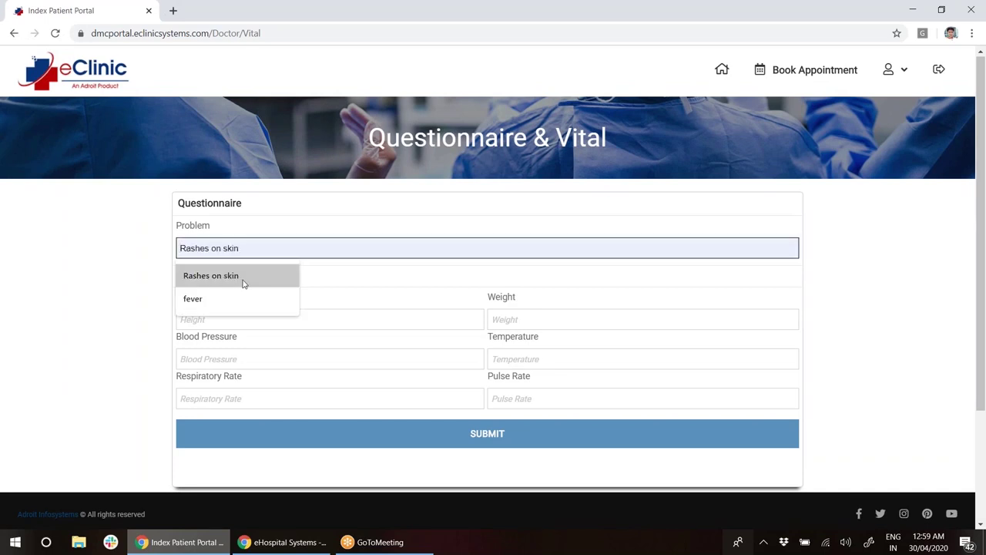
click(242, 275)
click(890, 340)
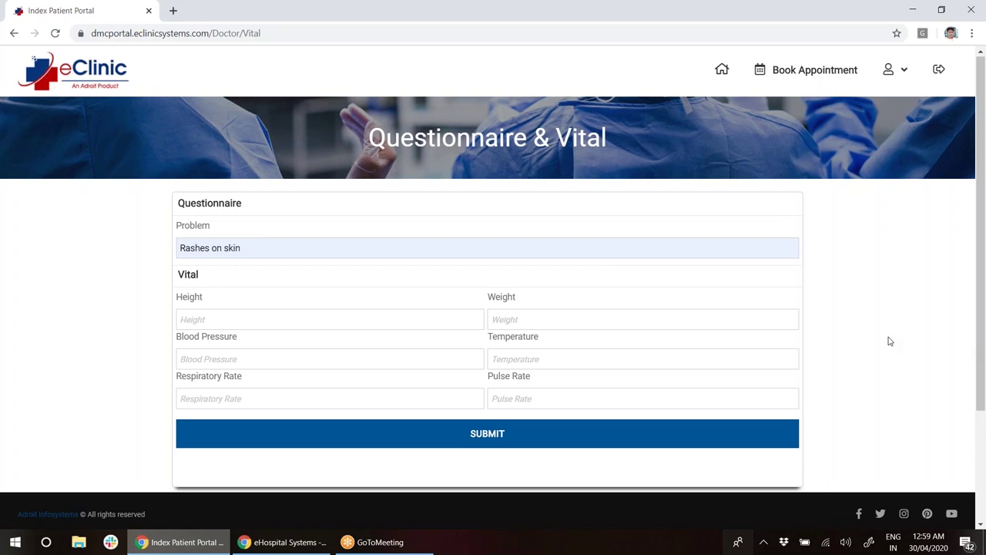
click(495, 437)
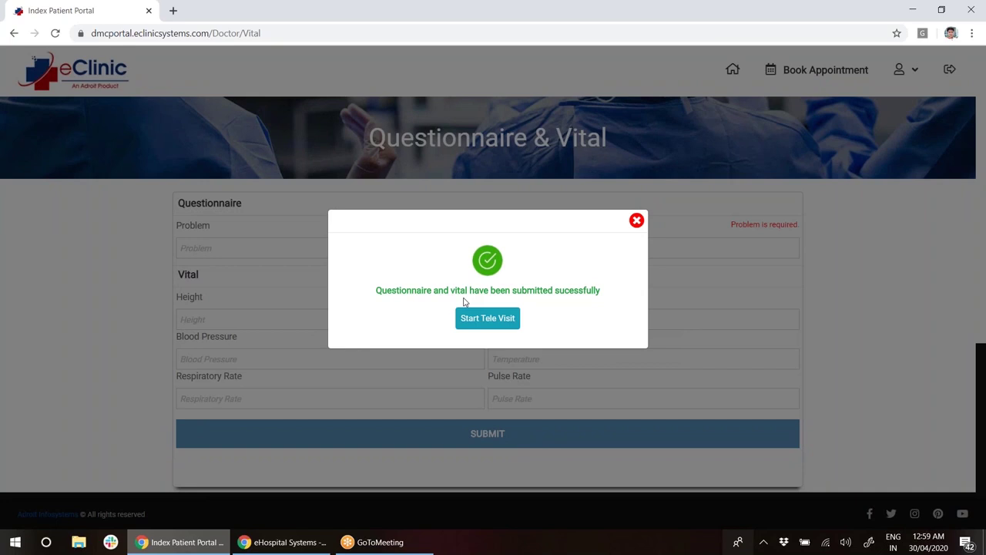
click(293, 544)
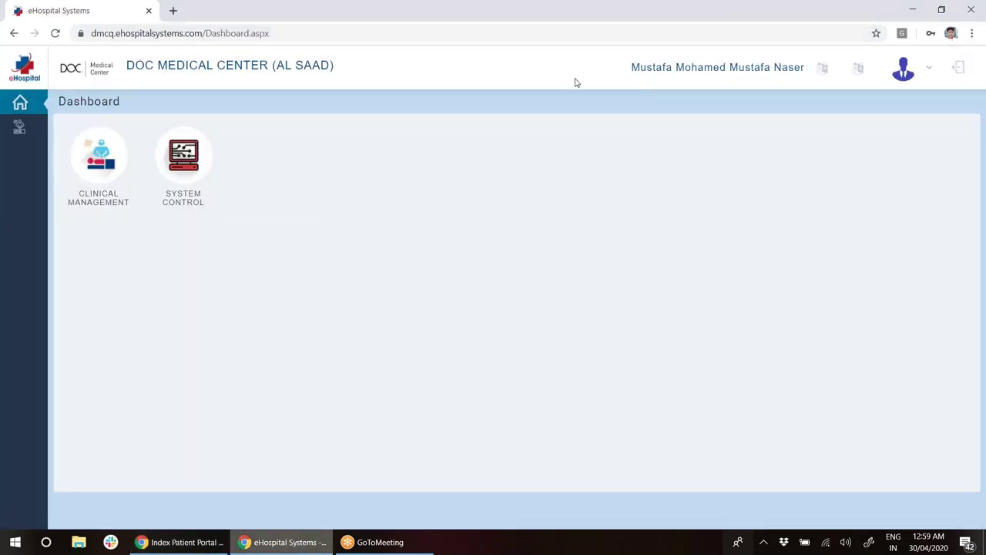
Under Clinical Management's new visits, acknowledge the patient's appointment and open its consultation, then return to the portal.
click(102, 176)
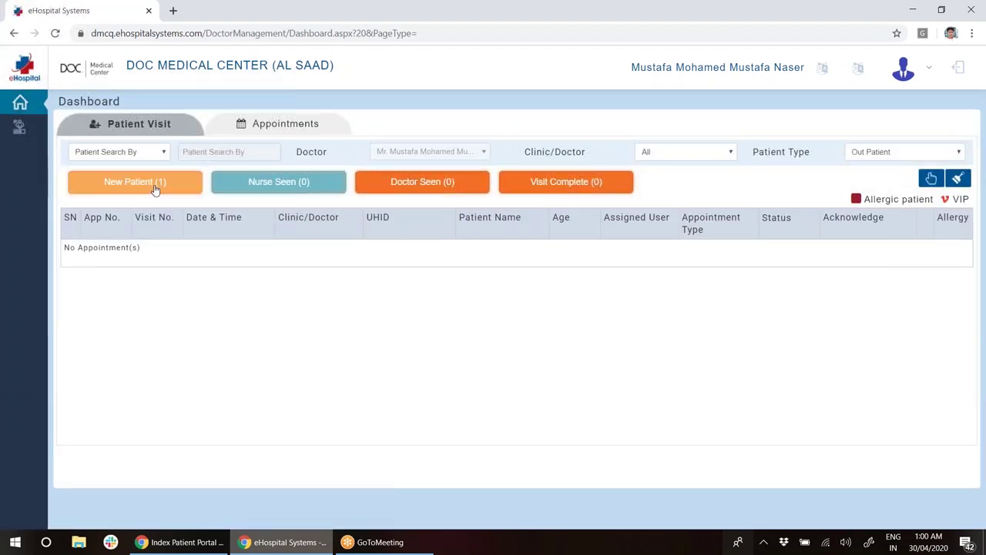
click(154, 187)
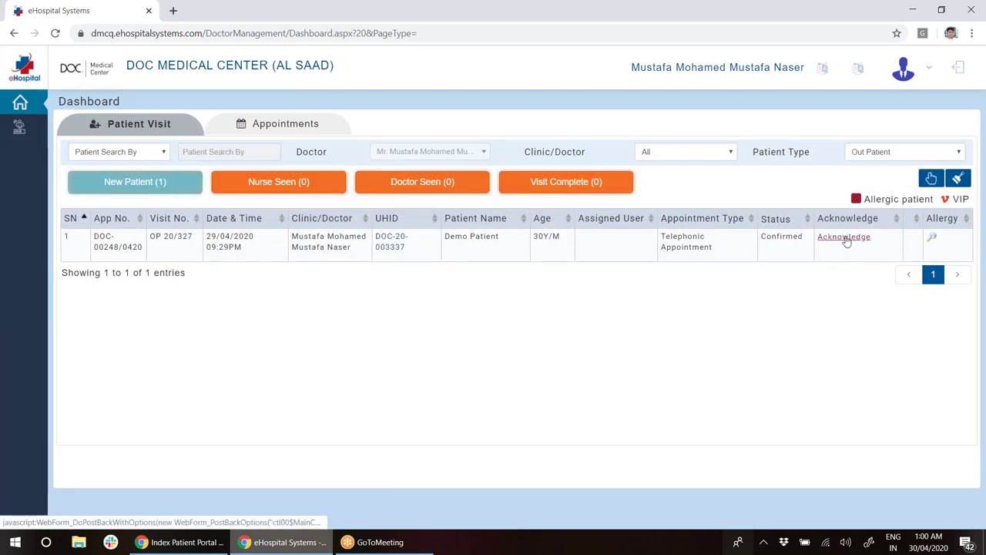
click(845, 237)
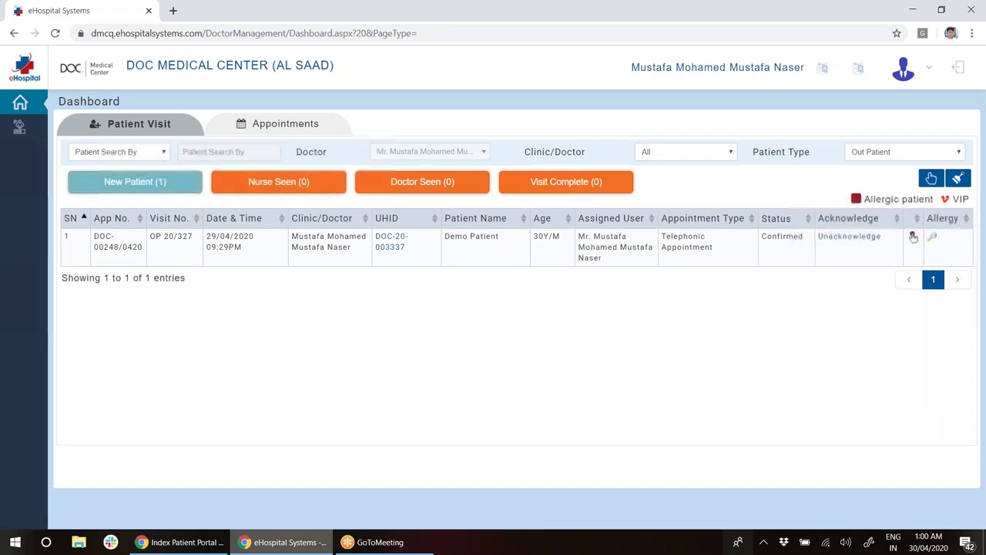
click(914, 239)
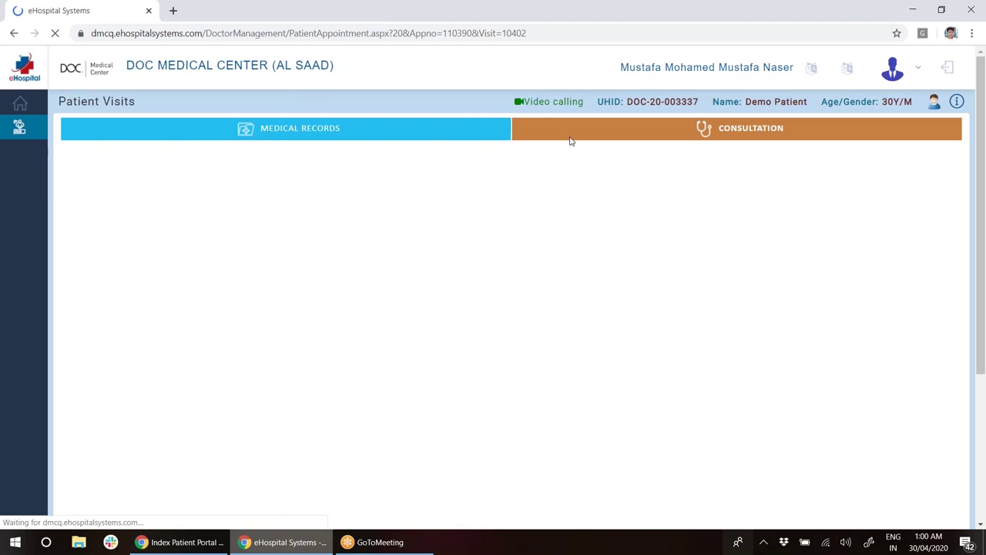
click(553, 105)
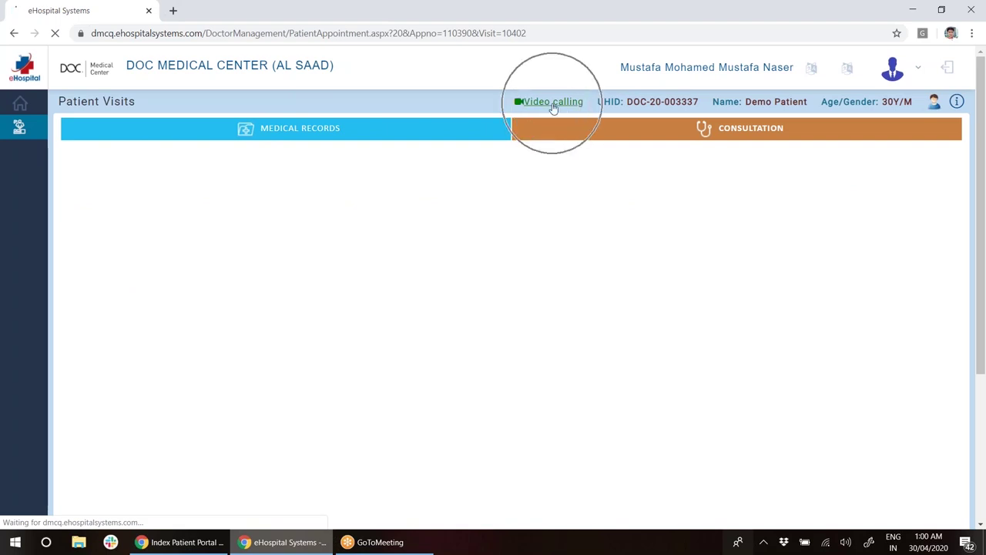
click(194, 541)
click(193, 542)
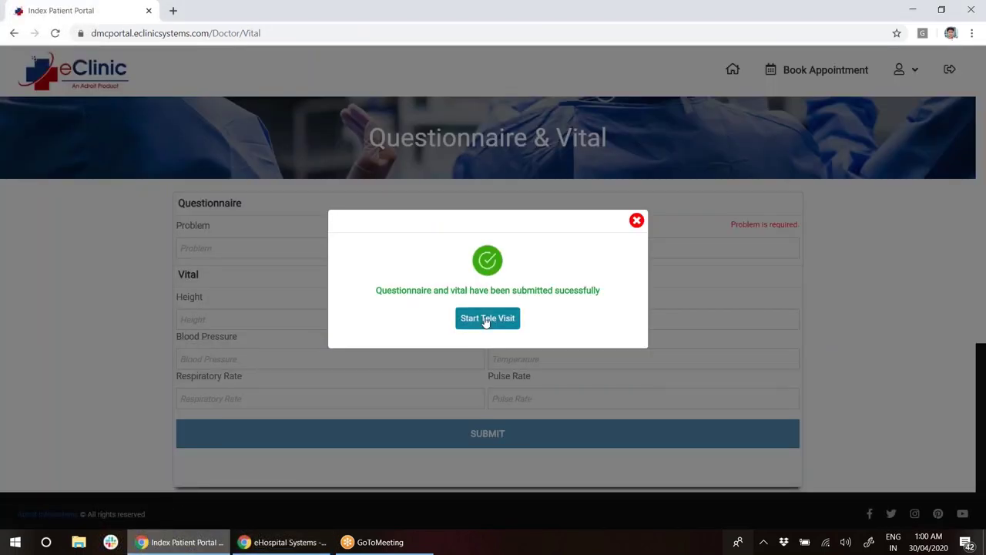
Start the tele visit and join room TLROOM314V1 with the display name Patient.
click(486, 321)
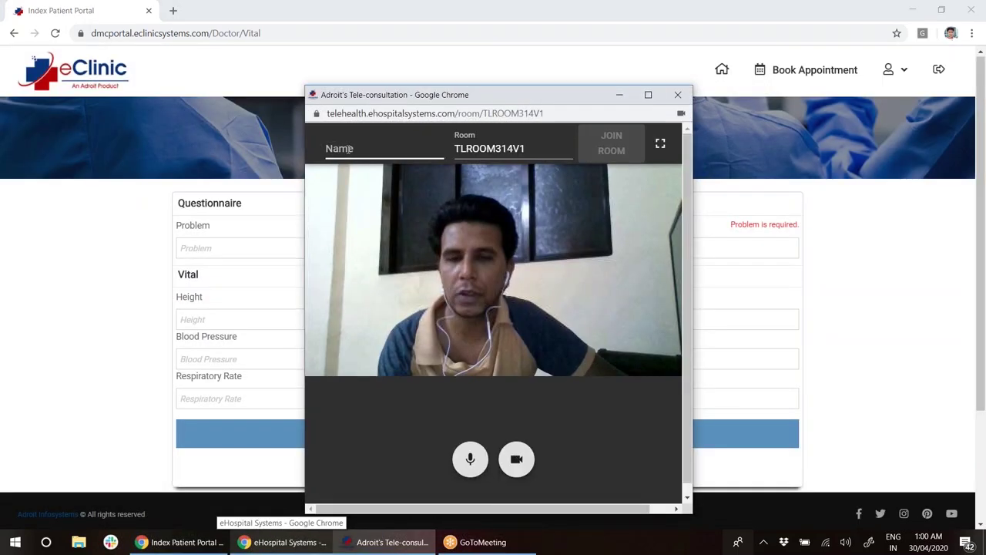
click(349, 149)
click(343, 198)
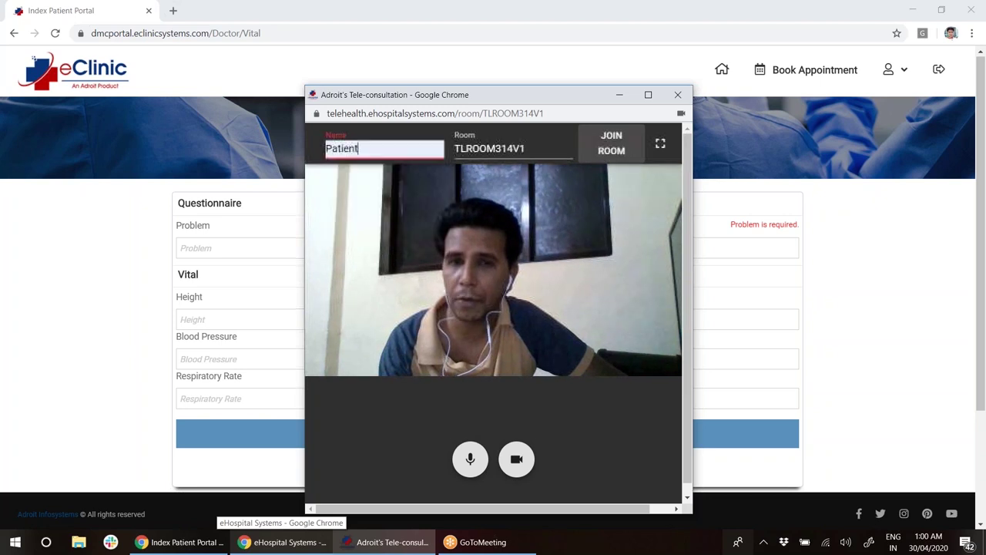
click(625, 152)
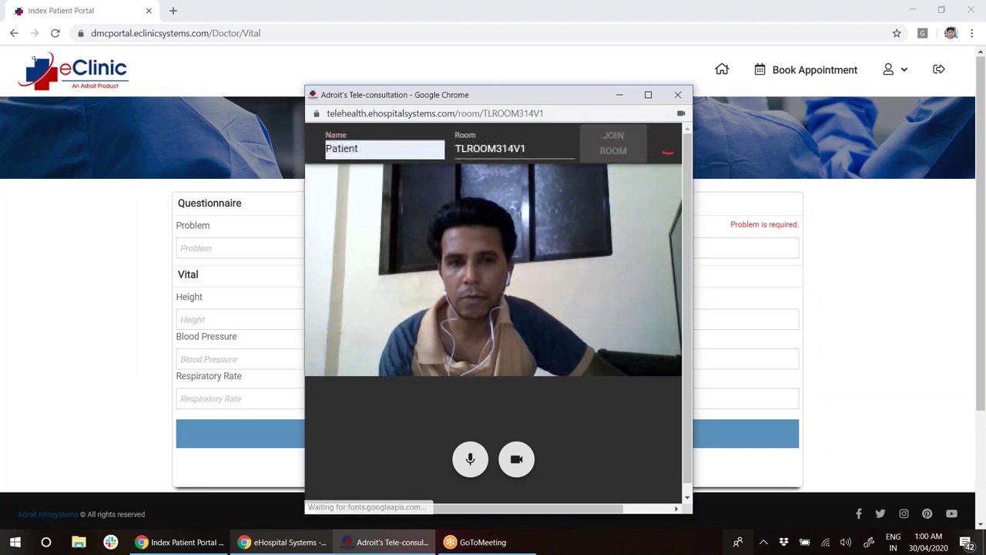
click(177, 543)
From eHospital, start the video call and join the consultation room with the name Doctor.
click(282, 540)
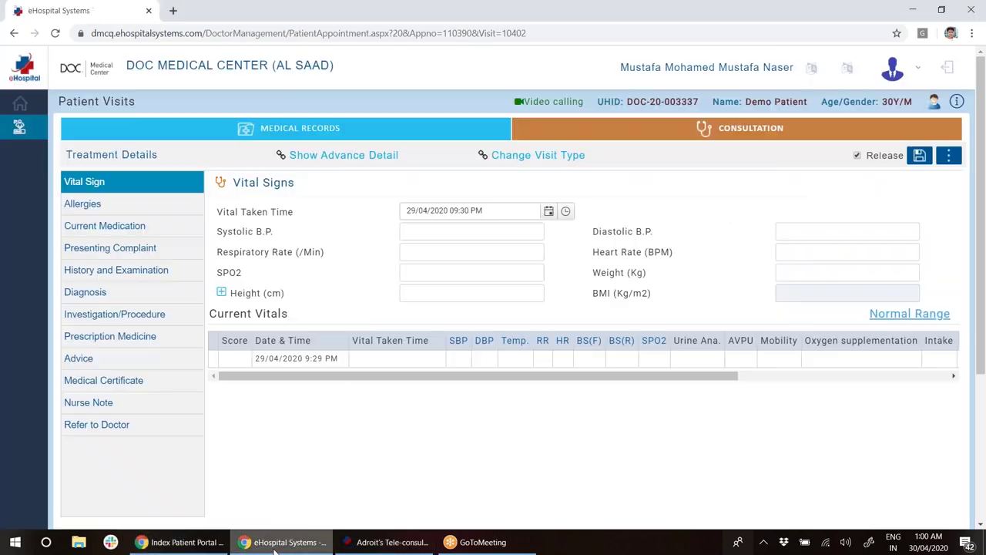
click(562, 108)
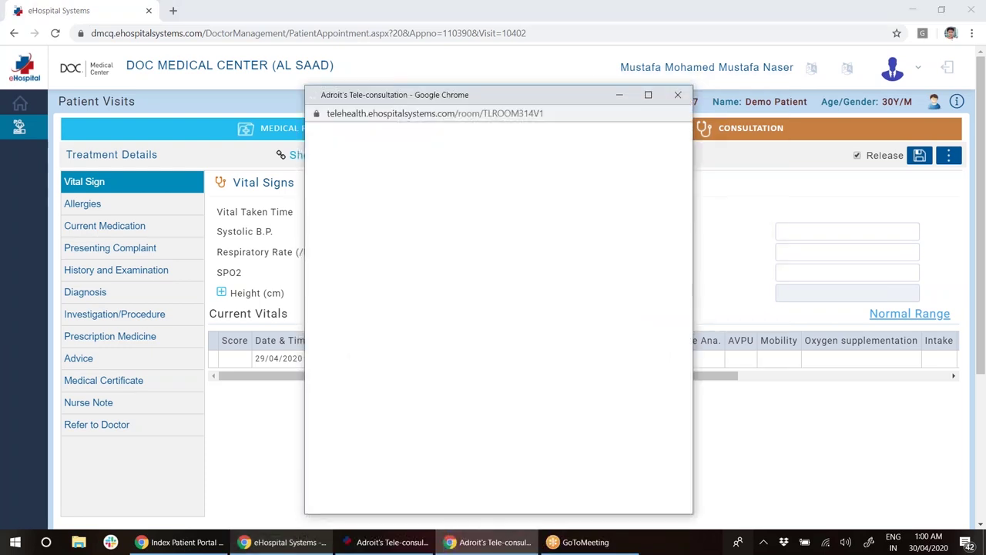
click(376, 146)
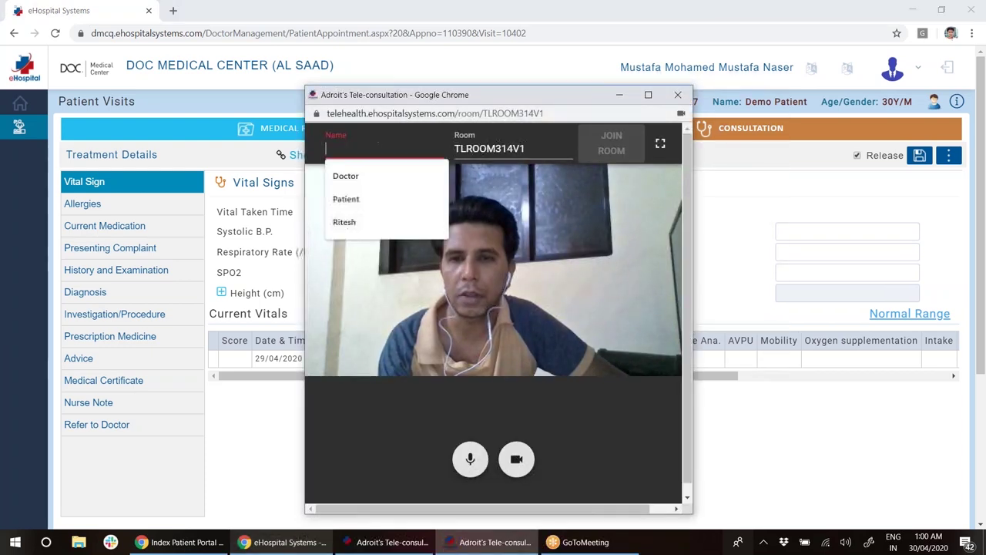
click(343, 172)
click(616, 143)
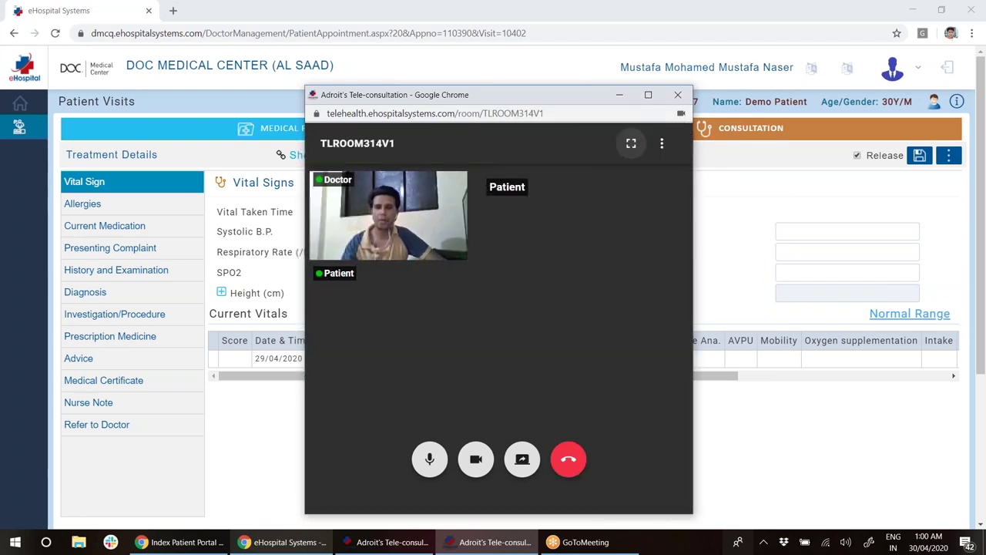
Mute the microphones in both the doctor's and the patient's call windows.
click(429, 458)
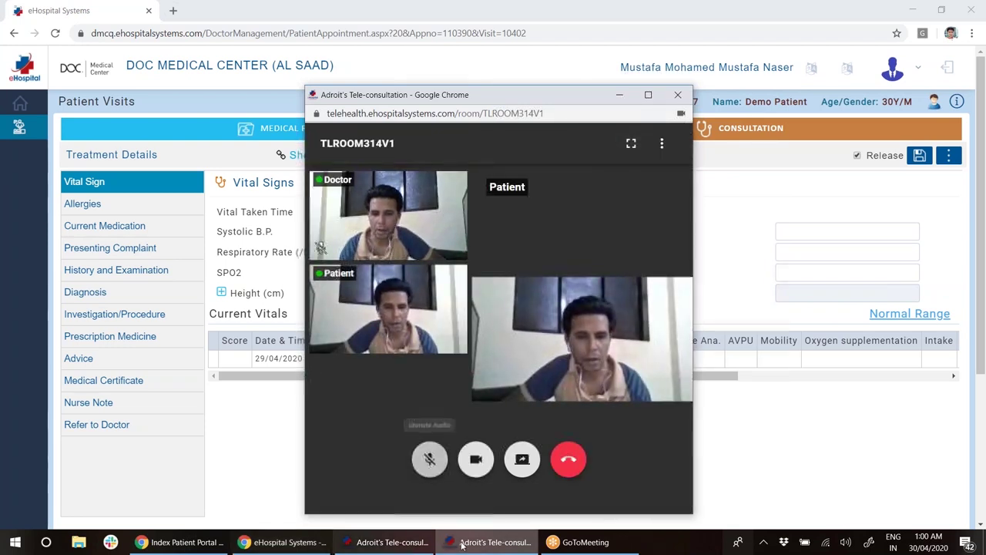
key(alt+Tab)
click(429, 460)
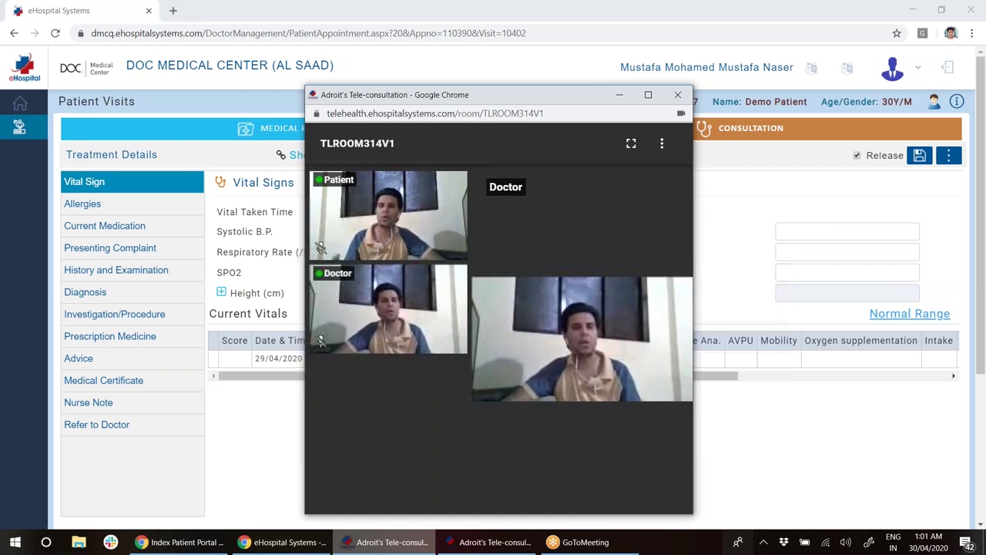
mouse_move(347, 199)
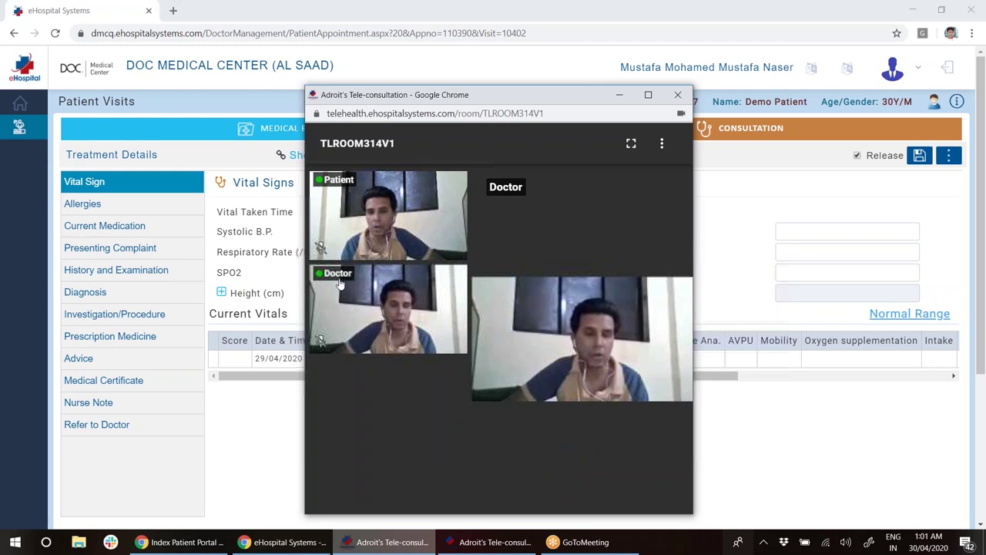
End the call on the patient's and the doctor's sides and close both call windows.
mouse_move(485, 385)
click(569, 462)
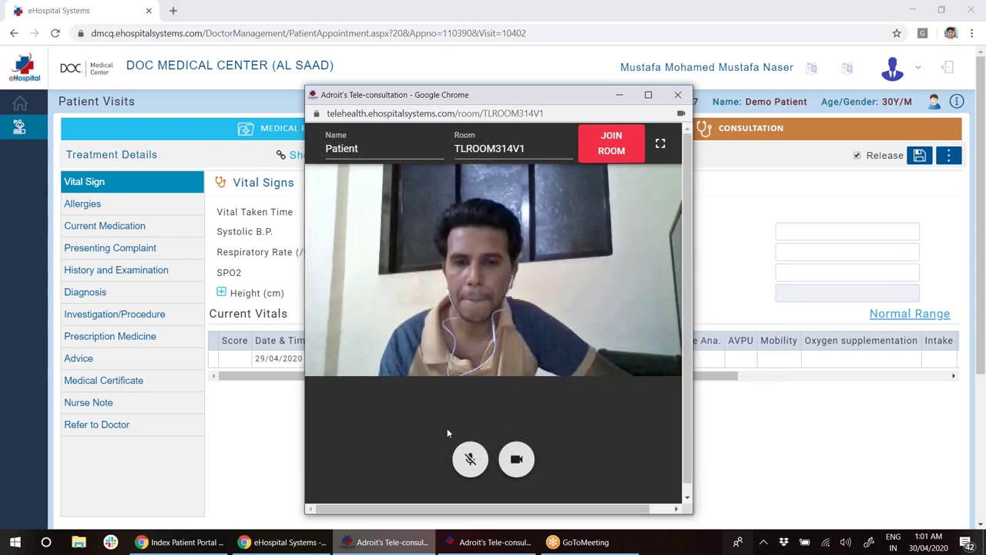
click(678, 94)
mouse_move(548, 414)
click(568, 459)
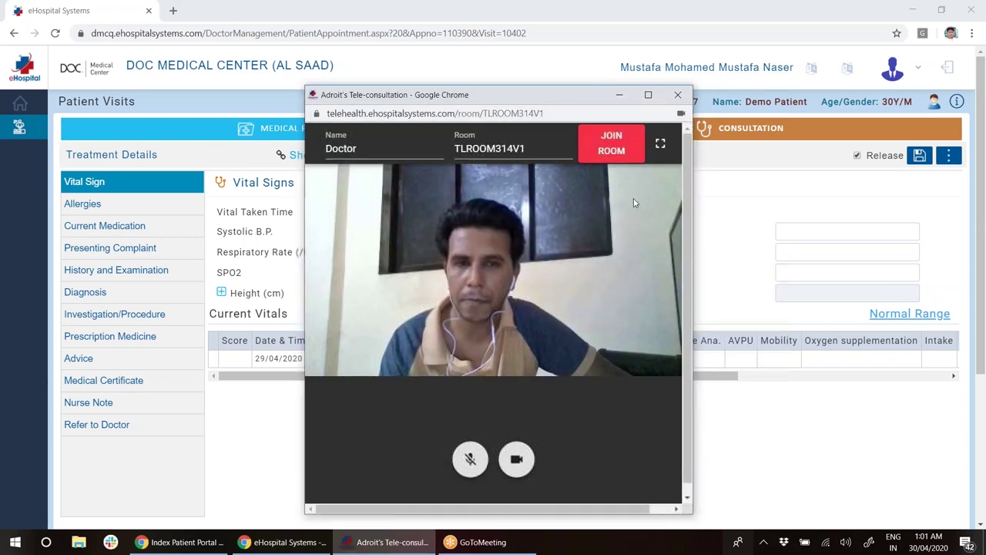
click(678, 95)
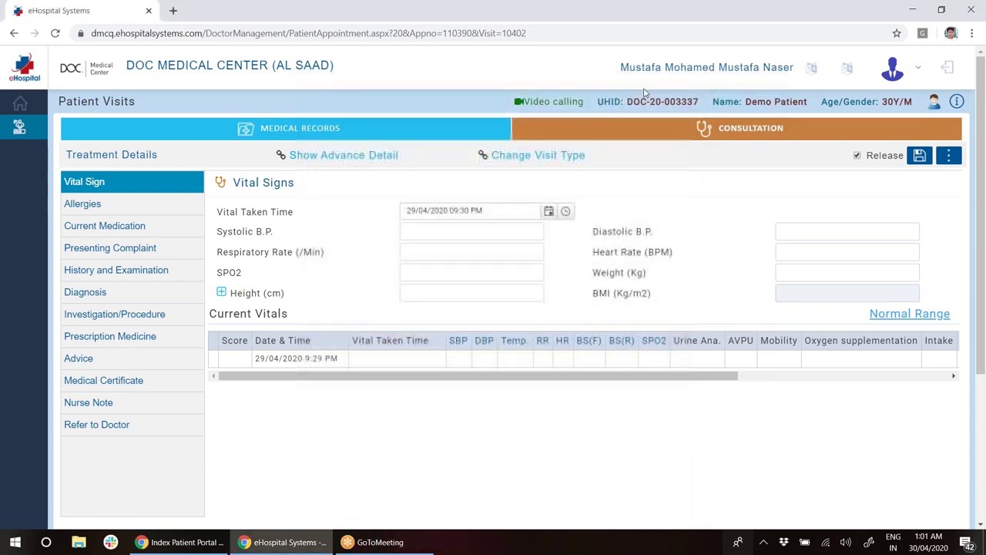
Return to the patient portal and go to the Dashboard from the user menu.
click(200, 542)
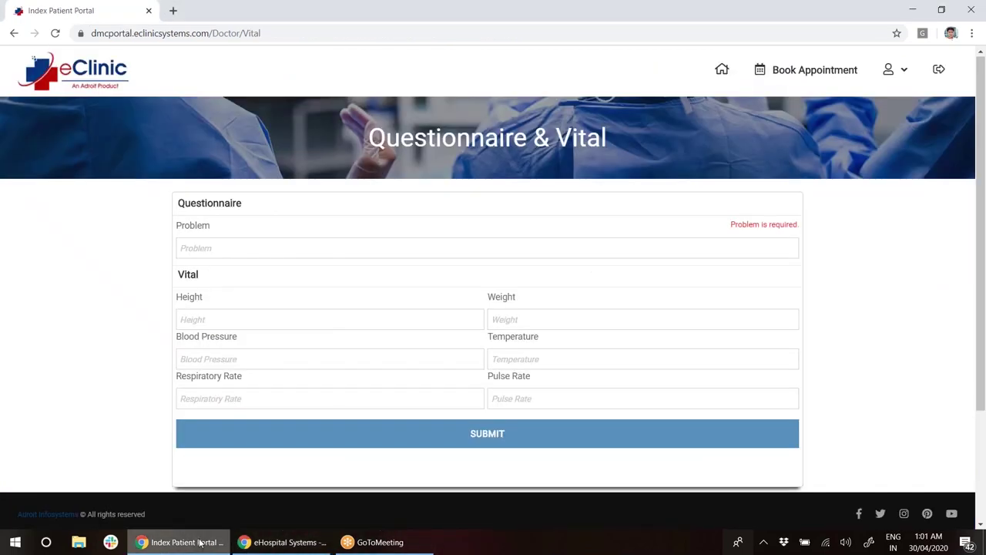
click(904, 80)
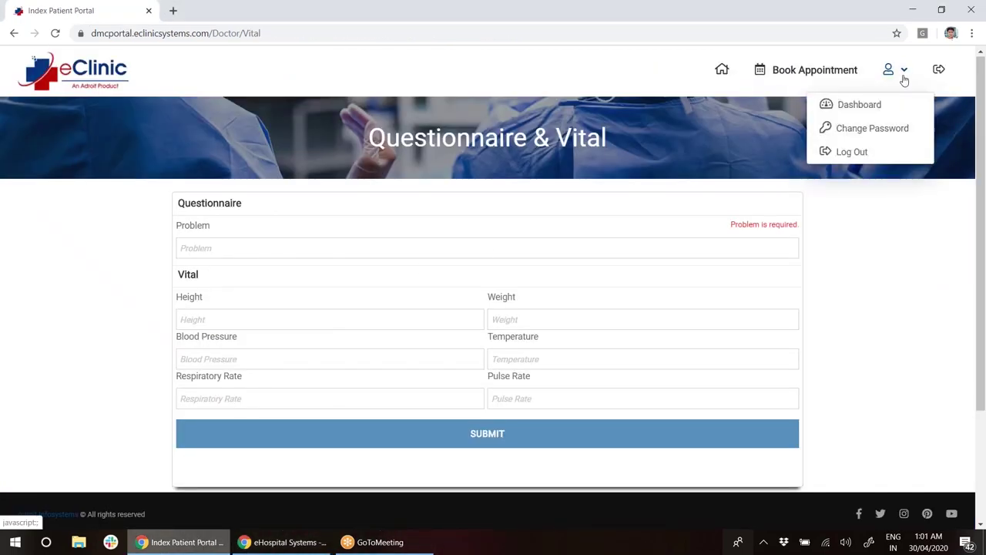
click(860, 106)
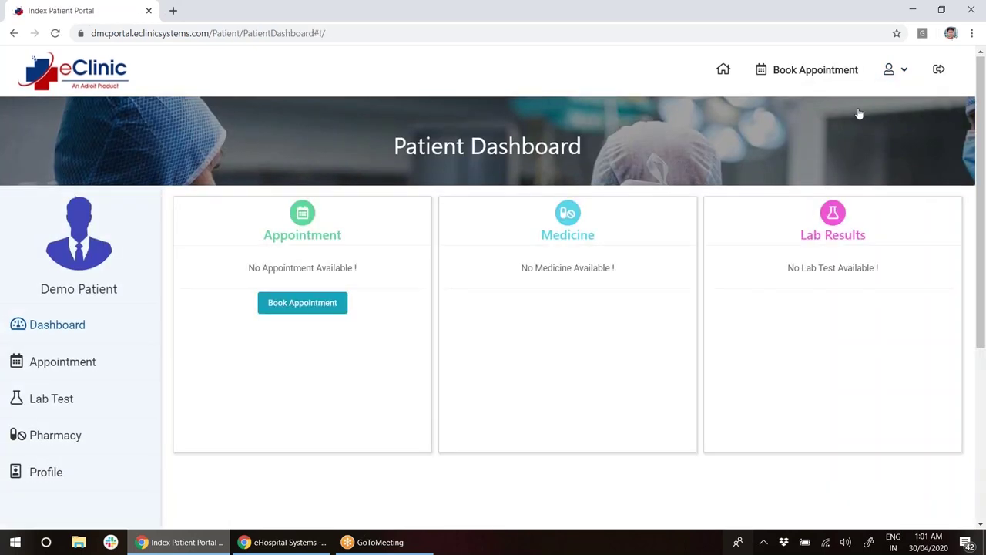
Open Appointments and highlight the 15 Minutes call duration on the 30 April visit.
click(69, 367)
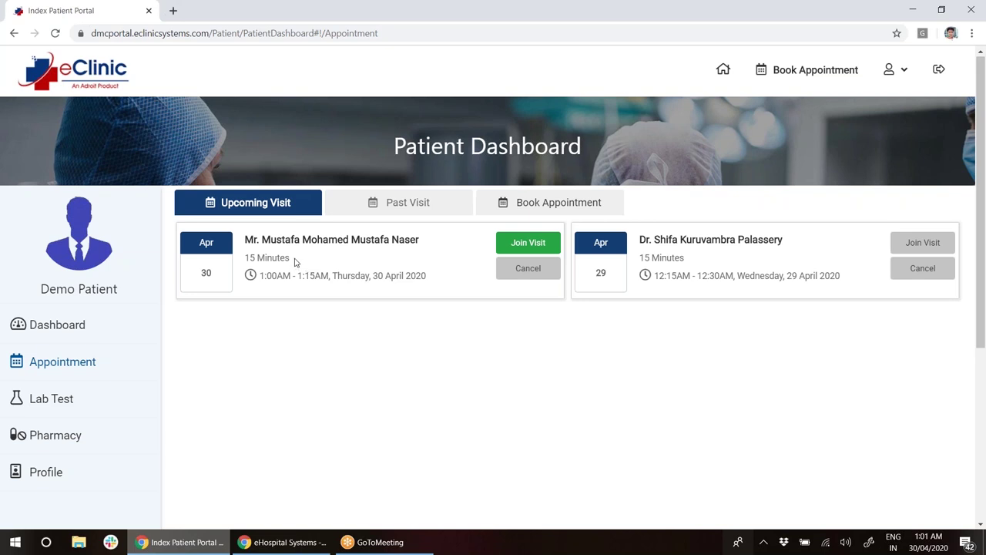
drag(294, 262, 246, 262)
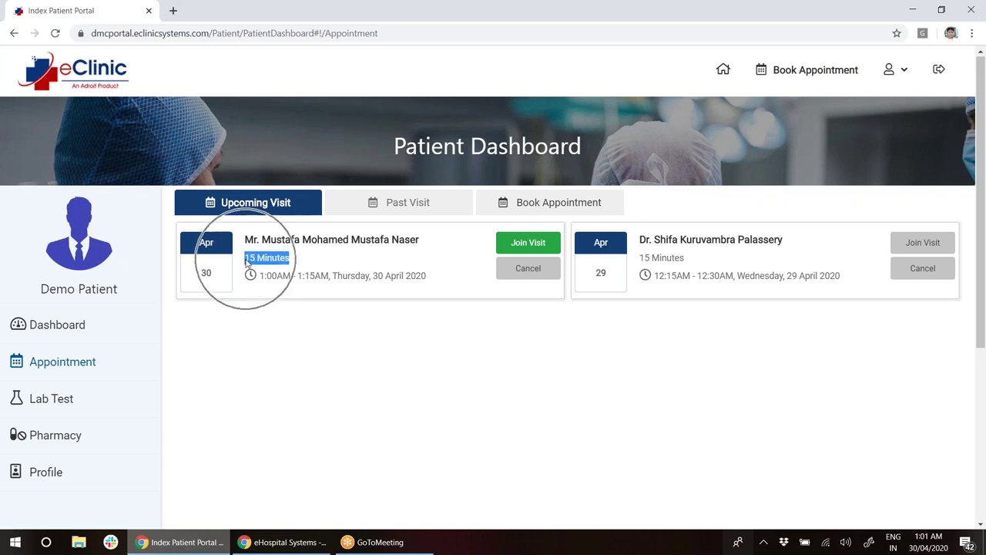
click(424, 331)
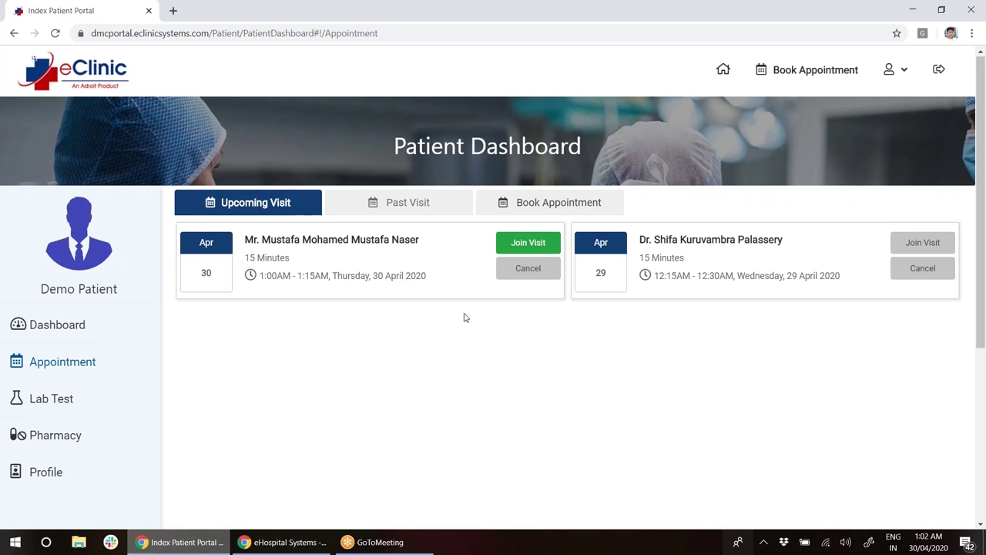
click(535, 245)
click(536, 270)
click(50, 357)
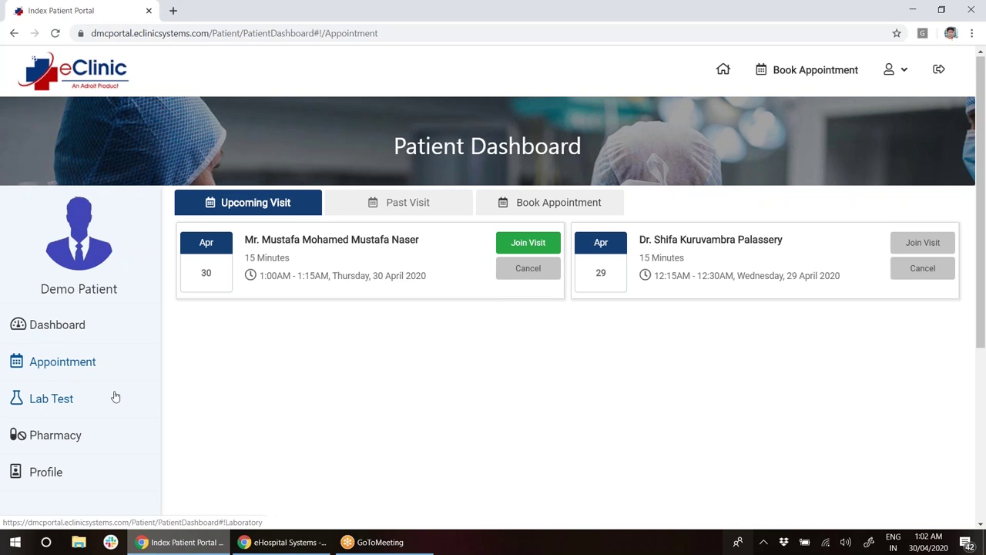